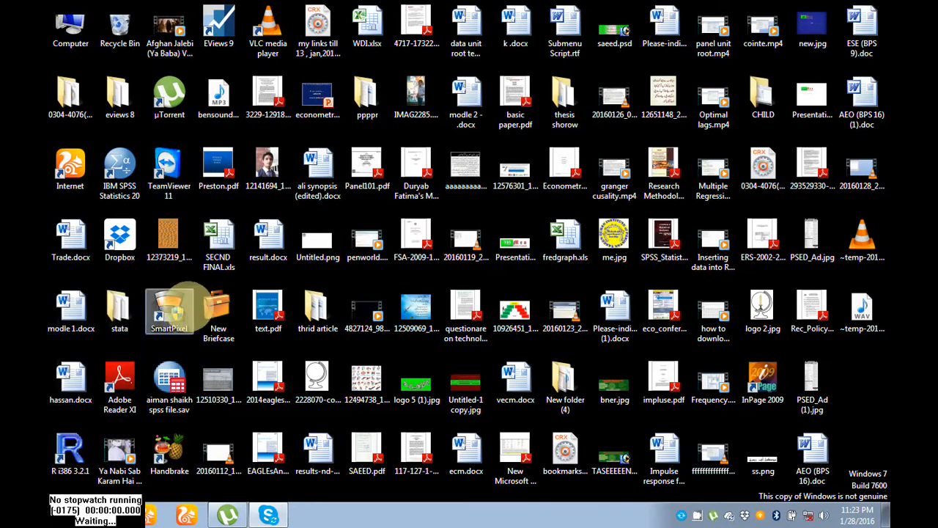
Open SECND FINAL.xls from the desktop, review its CO2, GDP and OIL data columns from the header row, and close it
{"action": "double_click", "coordinate": [218, 242]}
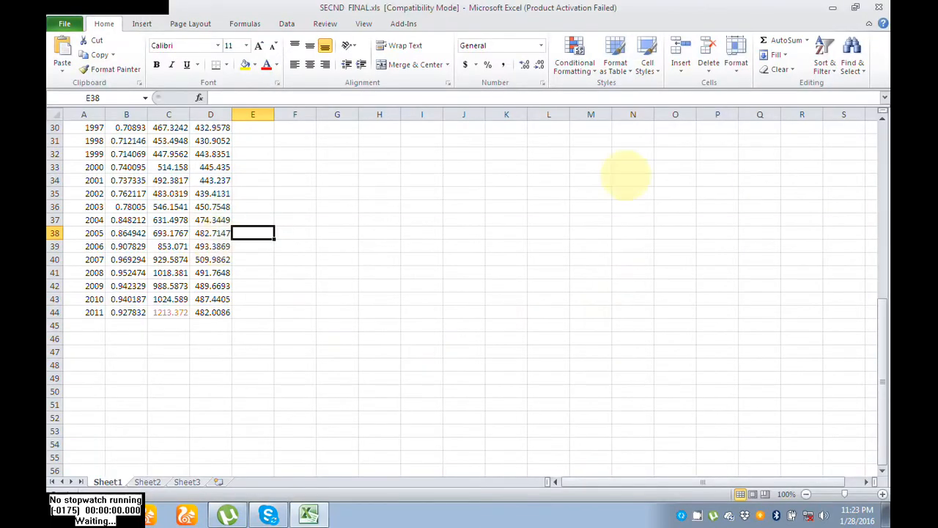
{"action": "left_click", "coordinate": [601, 381]}
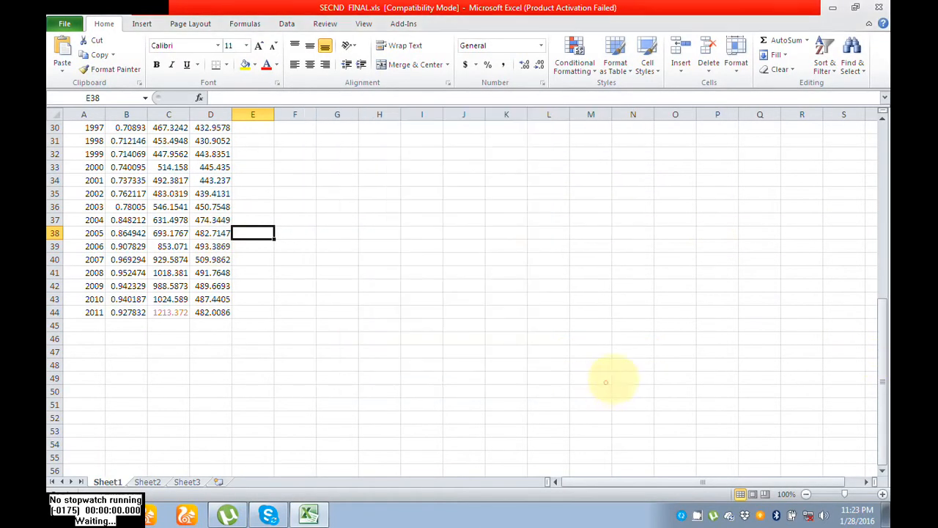
{"action": "left_click_drag", "start_coordinate": [882, 344], "coordinate": [878, 128]}
{"action": "left_click", "coordinate": [126, 141]}
{"action": "left_click", "coordinate": [168, 141]}
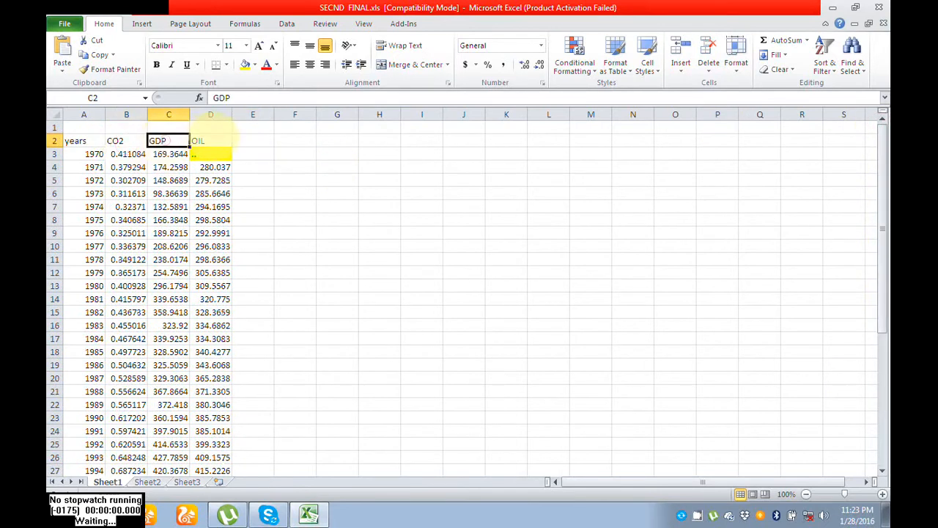
{"action": "left_click", "coordinate": [210, 140]}
{"action": "left_click", "coordinate": [878, 8]}
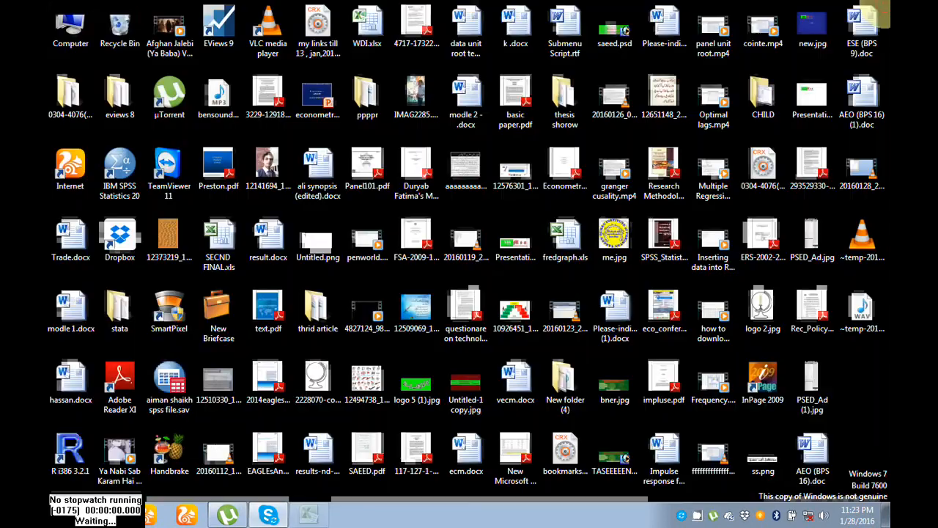
Import SECND FINAL.xls into EViews 9 as a new workfile dated by the years series, linking the imported series to the external source
{"action": "left_click_drag", "start_coordinate": [209, 243], "coordinate": [217, 22]}
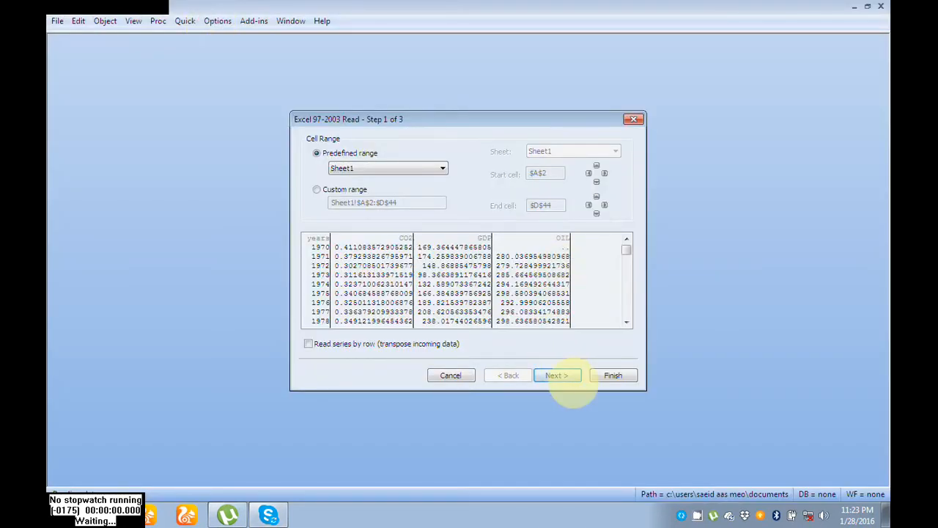
{"action": "left_click", "coordinate": [564, 381]}
{"action": "left_click", "coordinate": [560, 376]}
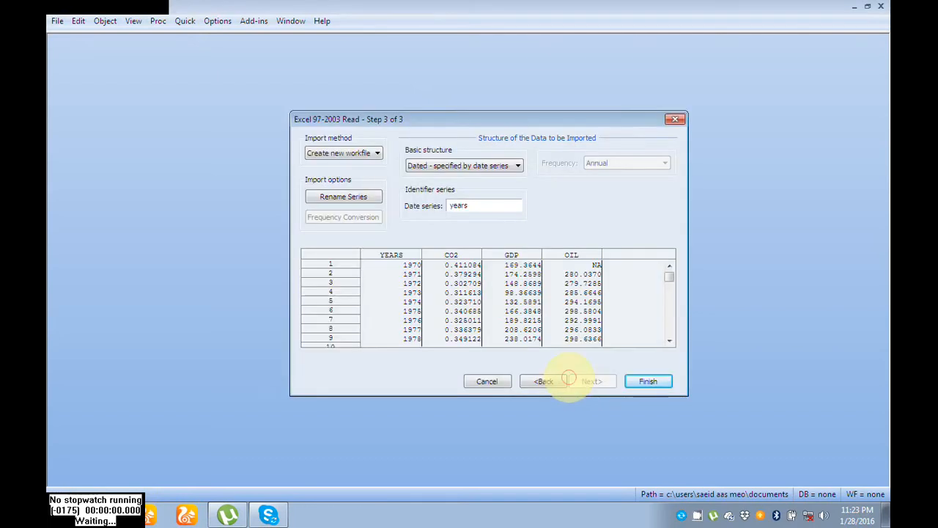
{"action": "left_click", "coordinate": [637, 381]}
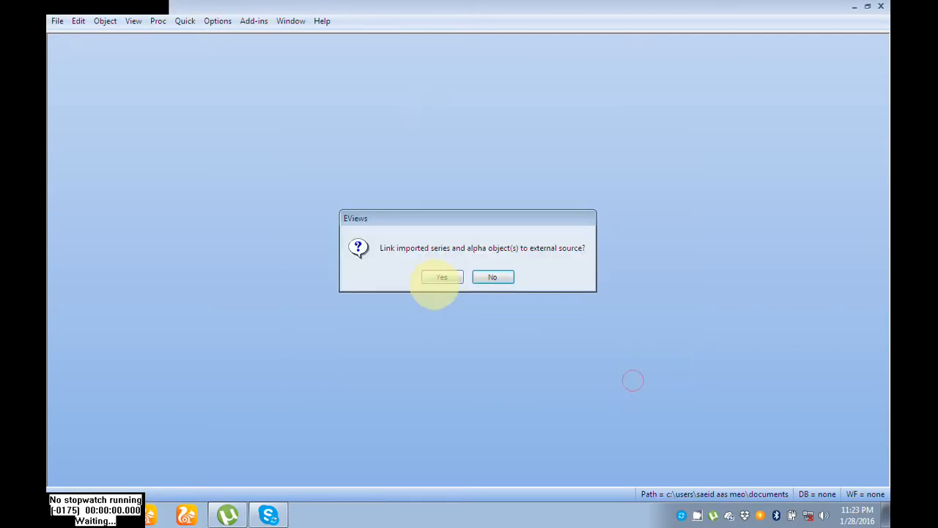
{"action": "left_click", "coordinate": [441, 277]}
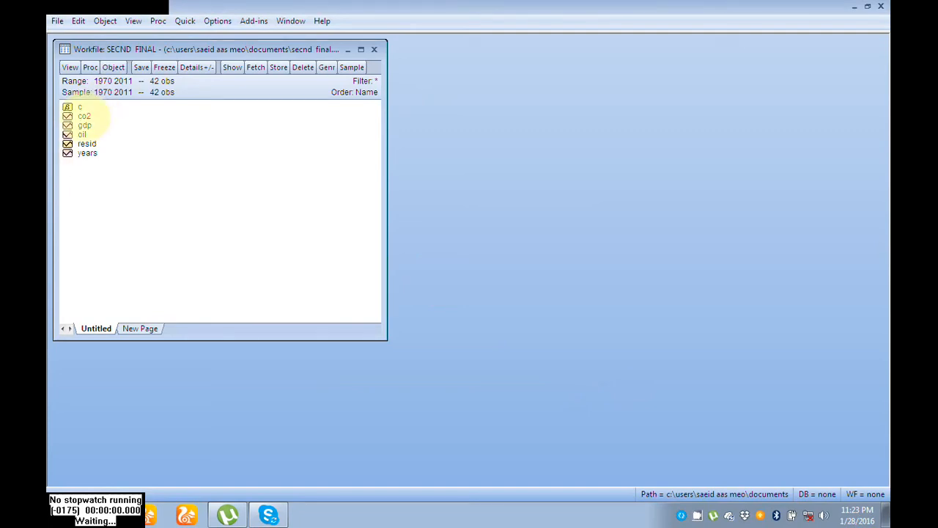
Open the oil series from the workfile's object list
{"action": "left_click", "coordinate": [85, 117]}
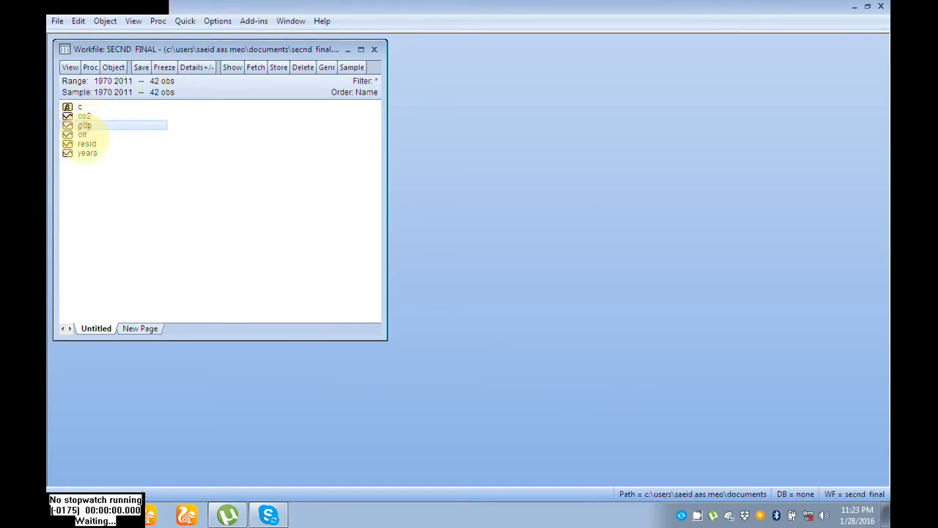
{"action": "left_click", "coordinate": [82, 134]}
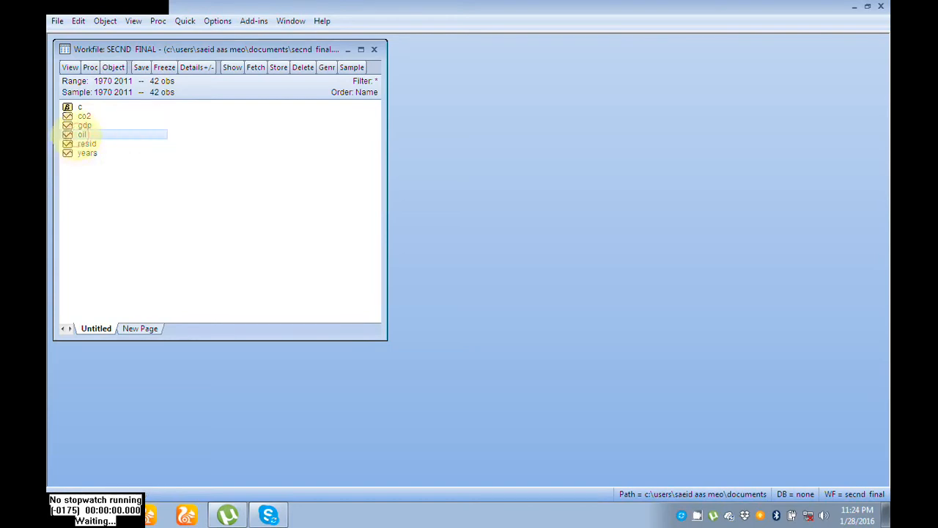
{"action": "right_click", "coordinate": [79, 134]}
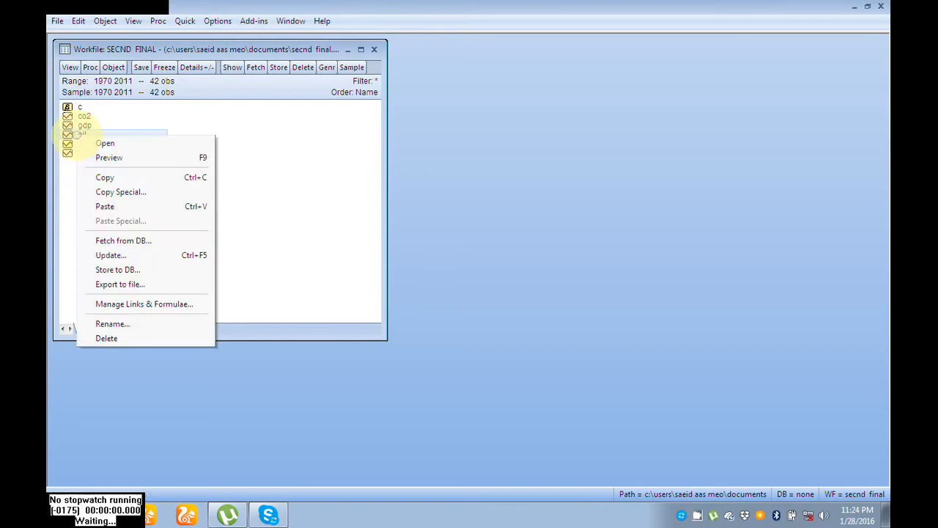
{"action": "left_click", "coordinate": [96, 140]}
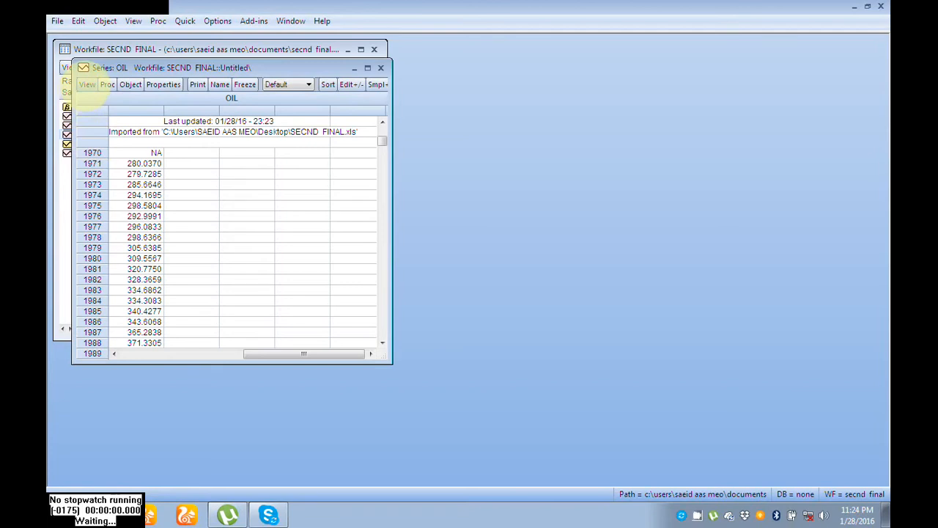
Plot the OIL series as a raw-data Line & Symbol graph and inspect its trend enlarged before closing the series
{"action": "left_click", "coordinate": [86, 84]}
{"action": "left_click", "coordinate": [93, 115]}
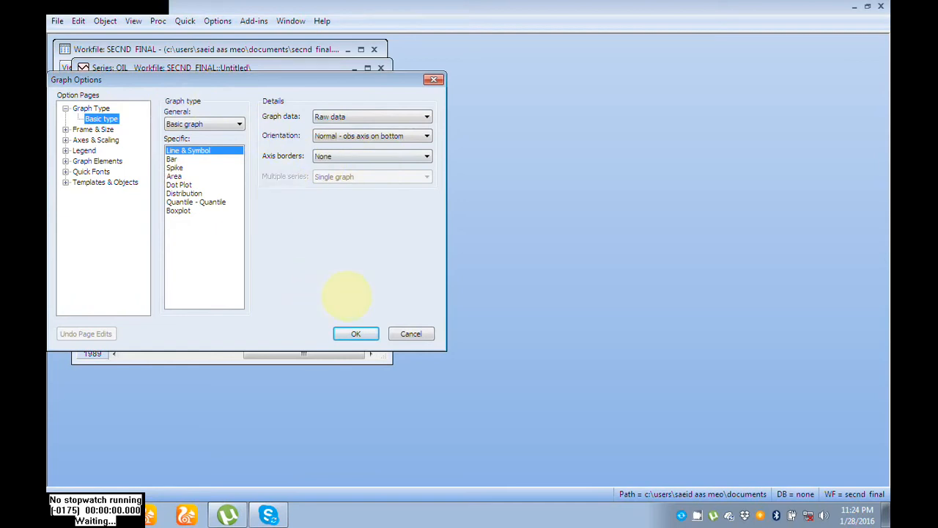
{"action": "left_click", "coordinate": [355, 333]}
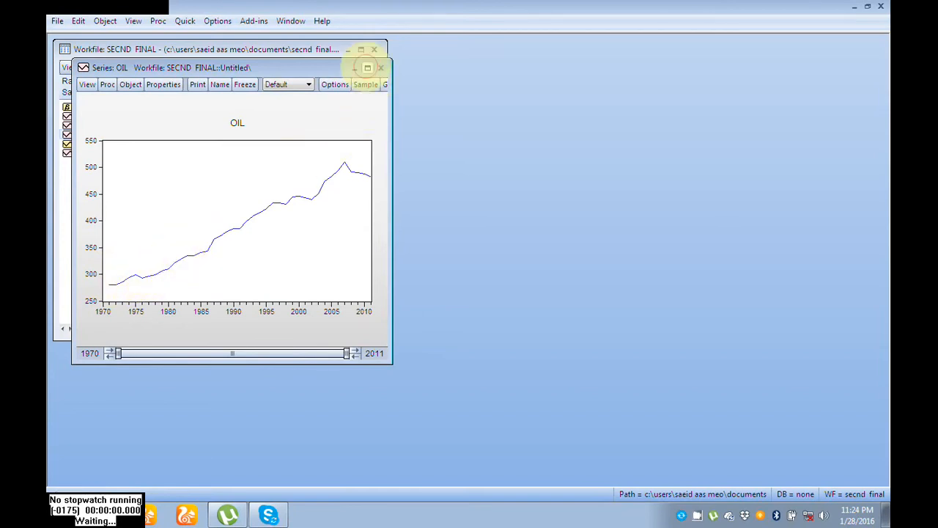
{"action": "left_click", "coordinate": [368, 67]}
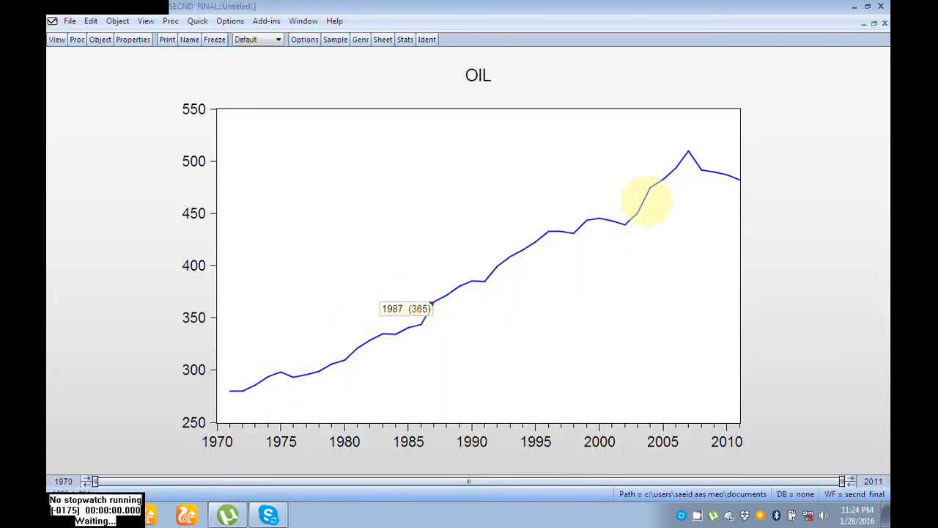
{"action": "mouse_move", "coordinate": [668, 192]}
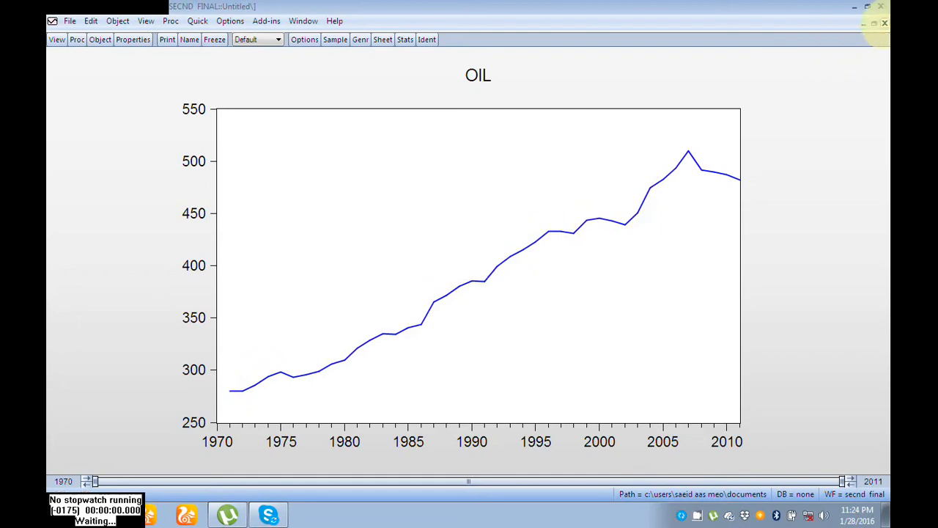
{"action": "left_click", "coordinate": [874, 22]}
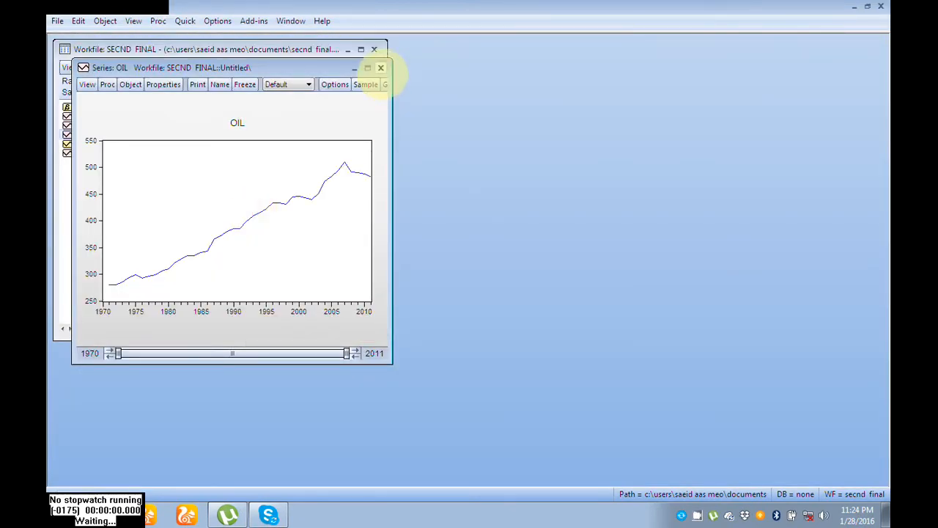
{"action": "left_click", "coordinate": [381, 67]}
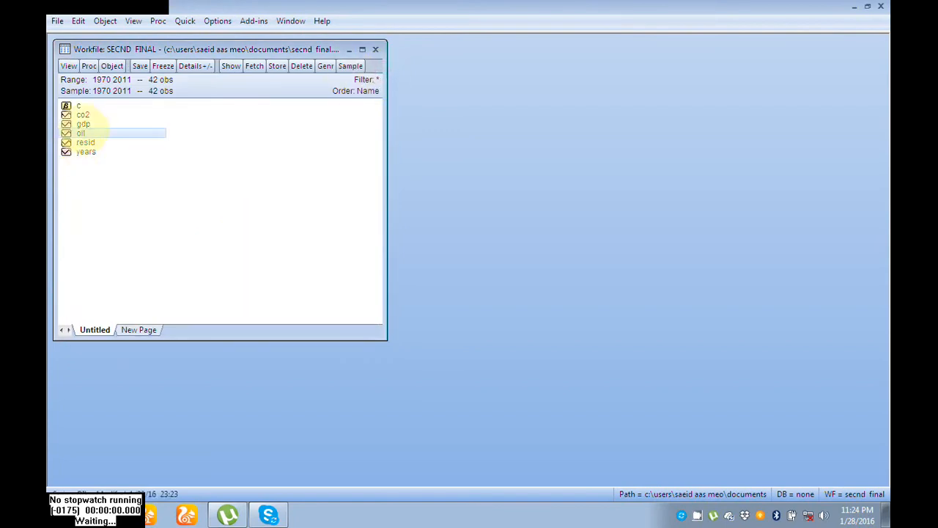
Reopen the oil series and set up a Unit Root Test with Augmented Dickey-Fuller as the test type
{"action": "right_click", "coordinate": [81, 133]}
{"action": "left_click", "coordinate": [112, 140]}
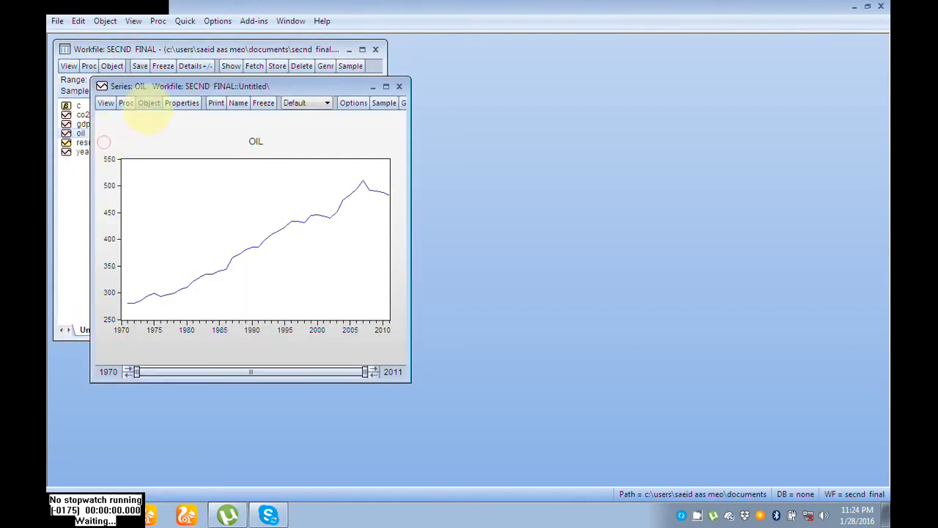
{"action": "left_click", "coordinate": [106, 103]}
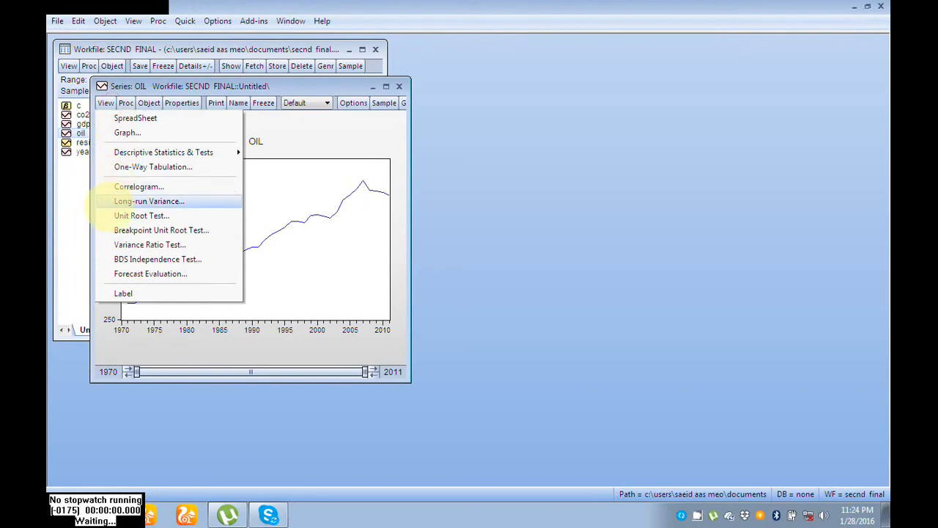
{"action": "left_click", "coordinate": [121, 216]}
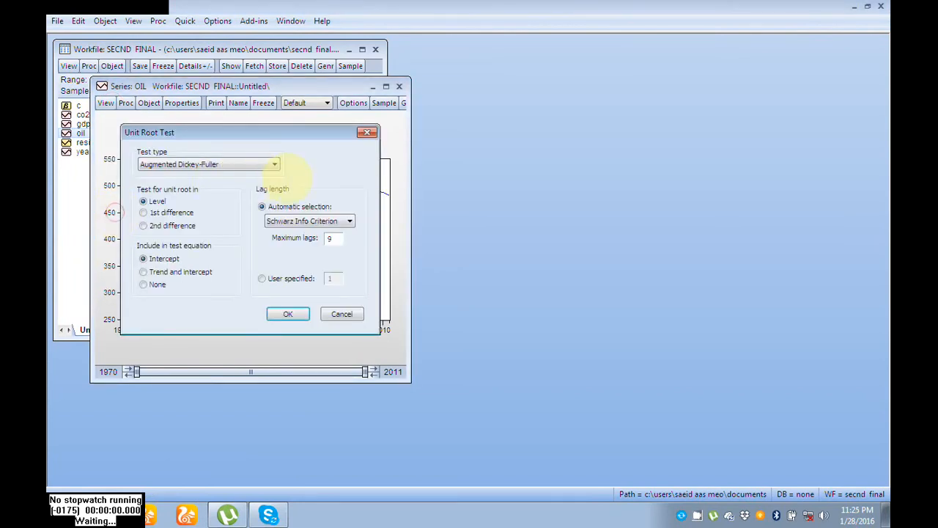
{"action": "left_click", "coordinate": [165, 165]}
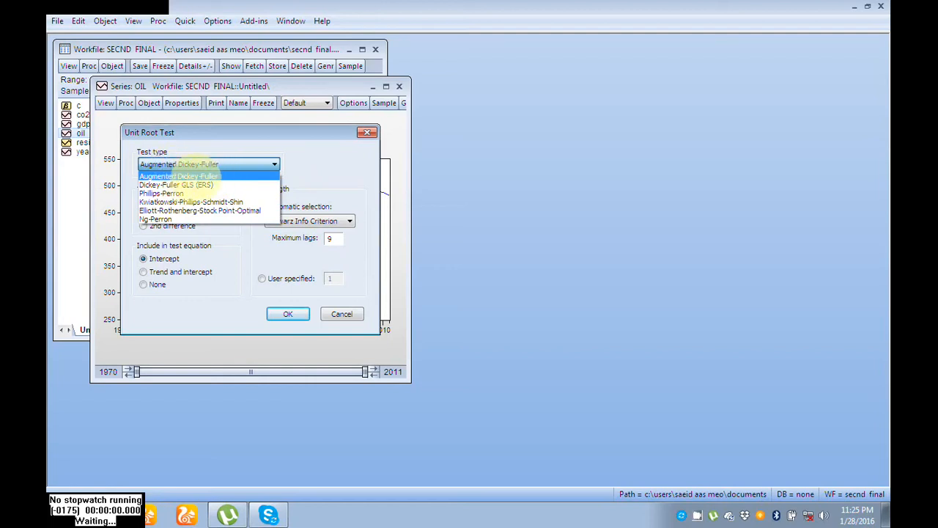
{"action": "left_click", "coordinate": [196, 176]}
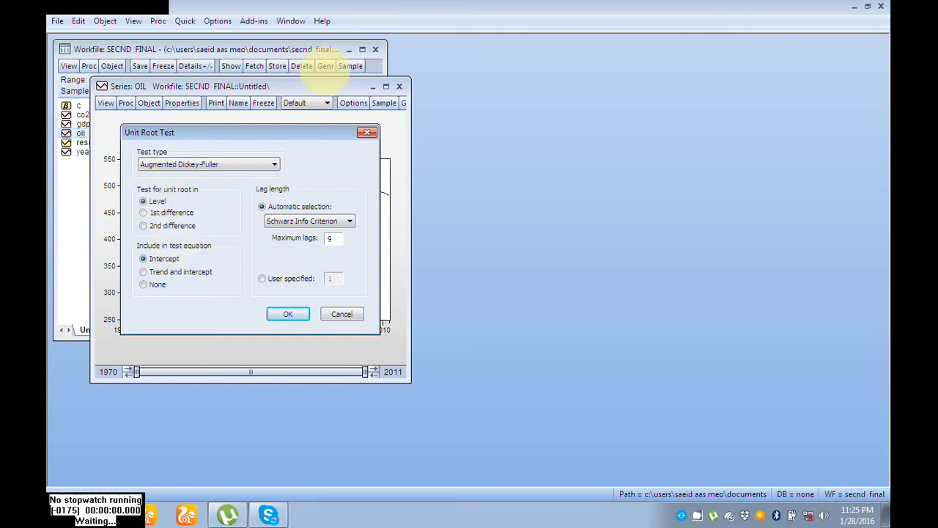
Move the Unit Root Test dialog aside to inspect the OIL graph behind it, and bring the dialog back
{"action": "left_click", "coordinate": [321, 80]}
{"action": "left_click", "coordinate": [324, 86]}
{"action": "left_click_drag", "start_coordinate": [325, 129], "coordinate": [671, 99]}
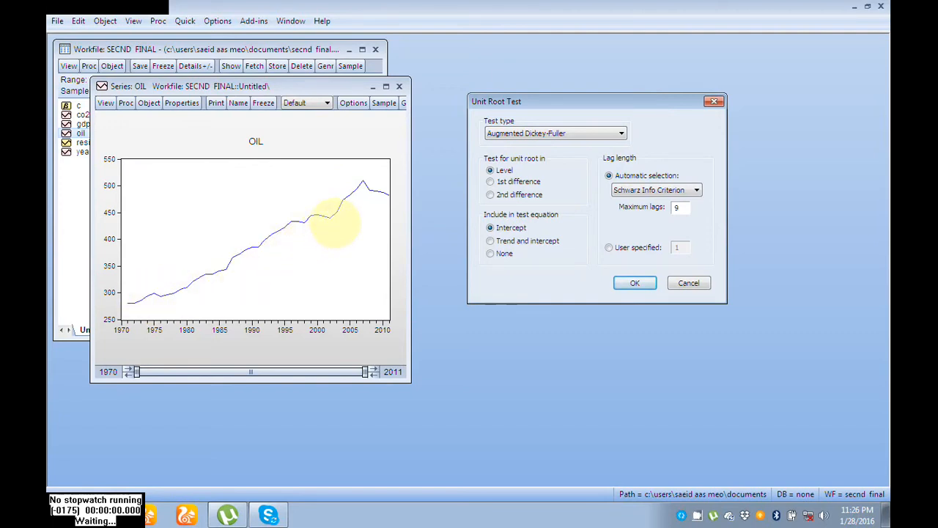
{"action": "left_click_drag", "start_coordinate": [602, 96], "coordinate": [362, 132]}
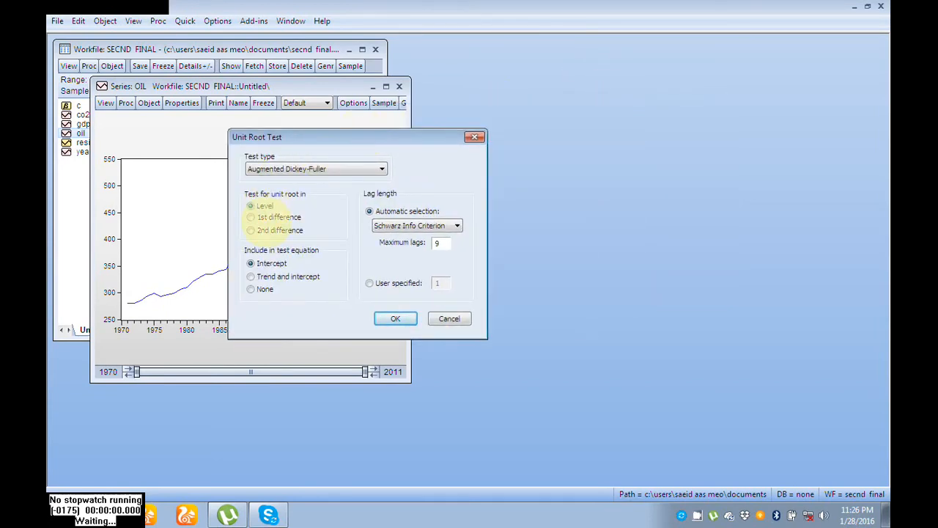
Try testing for a unit root in 1st difference and 2nd difference, and look through the available test types
{"action": "left_click", "coordinate": [251, 217]}
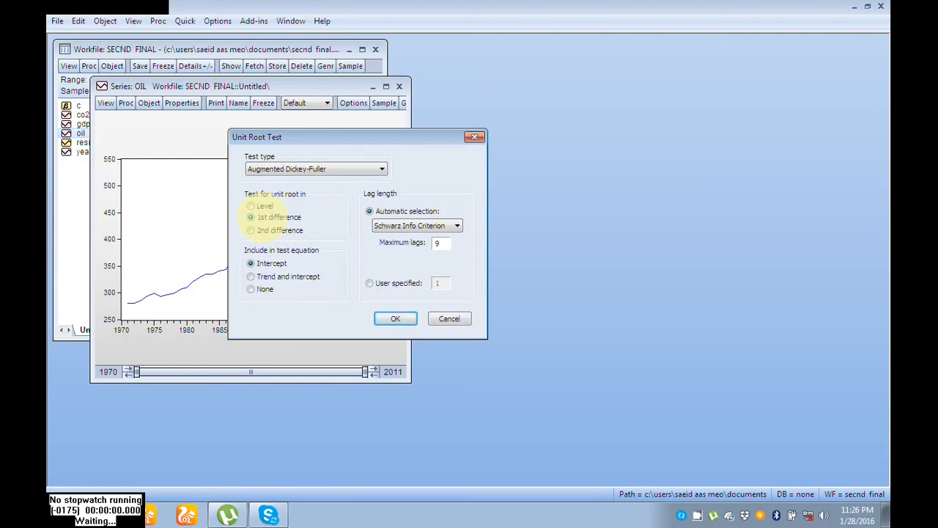
{"action": "left_click", "coordinate": [251, 230]}
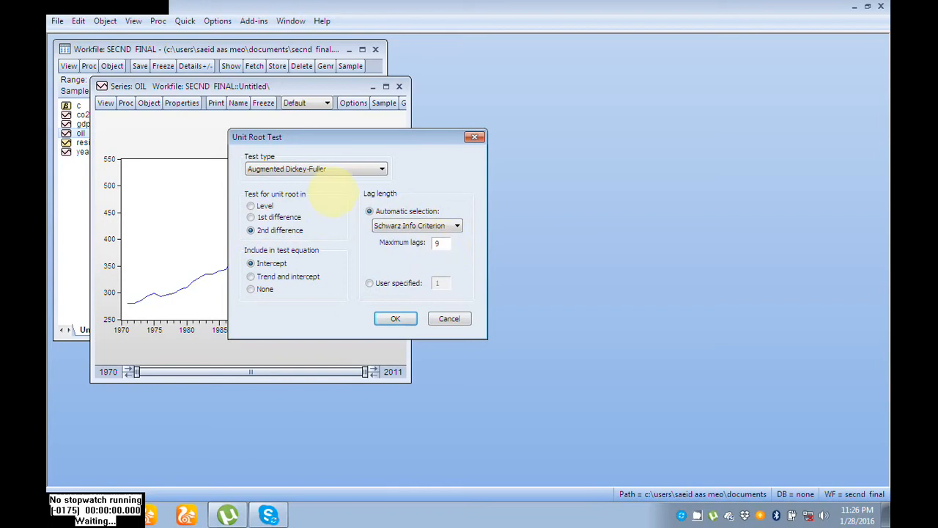
{"action": "left_click", "coordinate": [315, 168]}
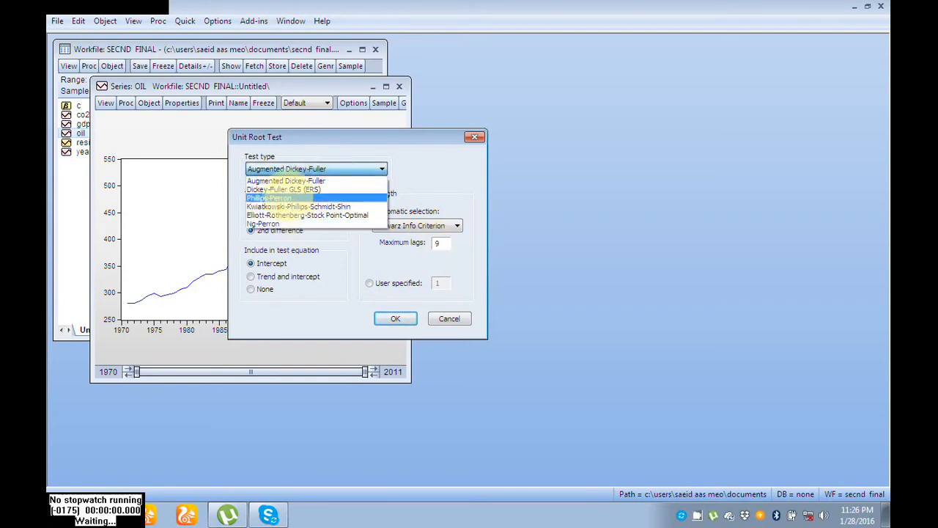
{"action": "left_click", "coordinate": [432, 185]}
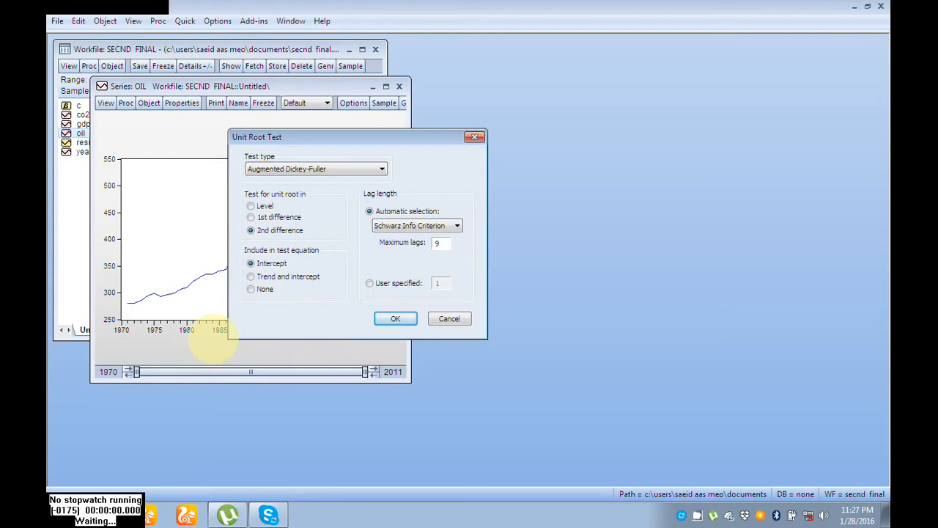
Examine the criteria available for automatic lag length selection in the unit root test
{"action": "left_click", "coordinate": [399, 225]}
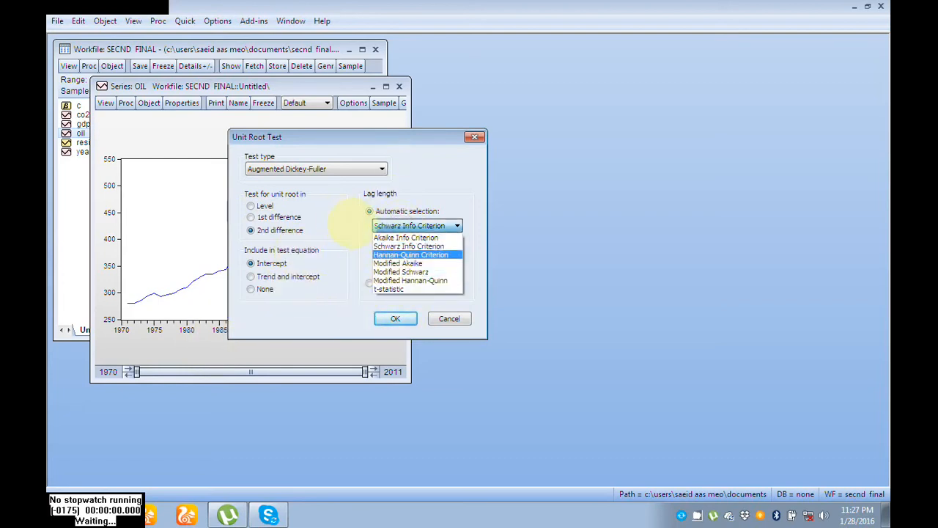
{"action": "left_click", "coordinate": [351, 223]}
{"action": "left_click", "coordinate": [377, 225]}
{"action": "left_click", "coordinate": [381, 225]}
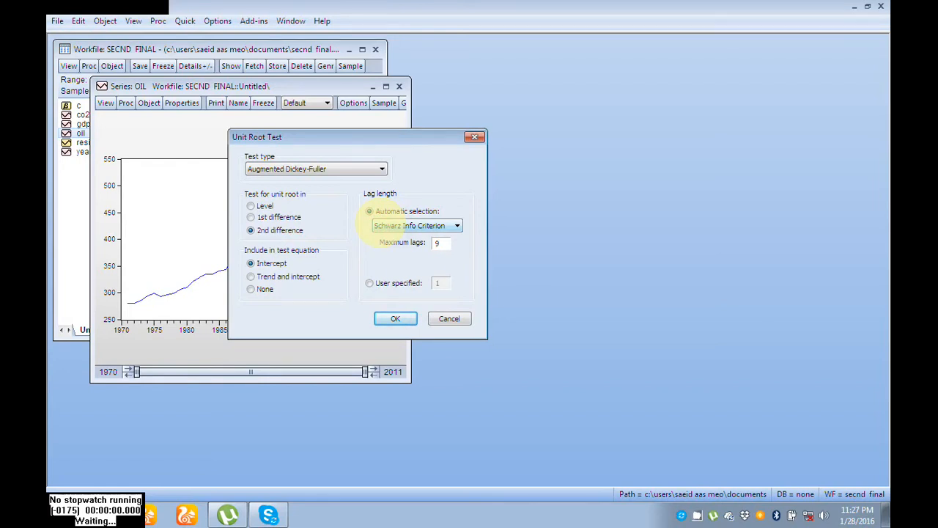
{"action": "left_click", "coordinate": [379, 228]}
{"action": "left_click", "coordinate": [379, 228]}
{"action": "left_click", "coordinate": [361, 288]}
{"action": "left_click", "coordinate": [428, 264]}
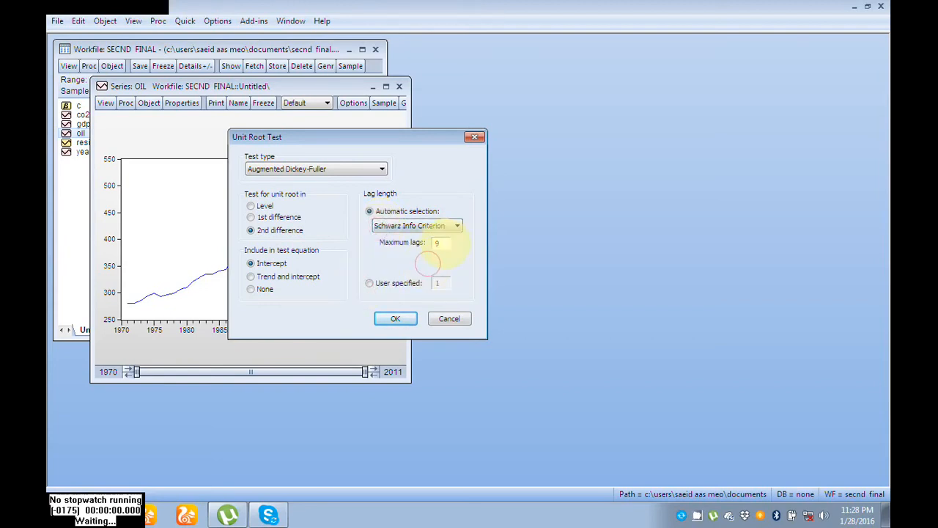
Run the Augmented Dickey-Fuller test on OIL in Level with Intercept, using Schwarz Info Criterion and maximum lags of 9
{"action": "left_click", "coordinate": [439, 243]}
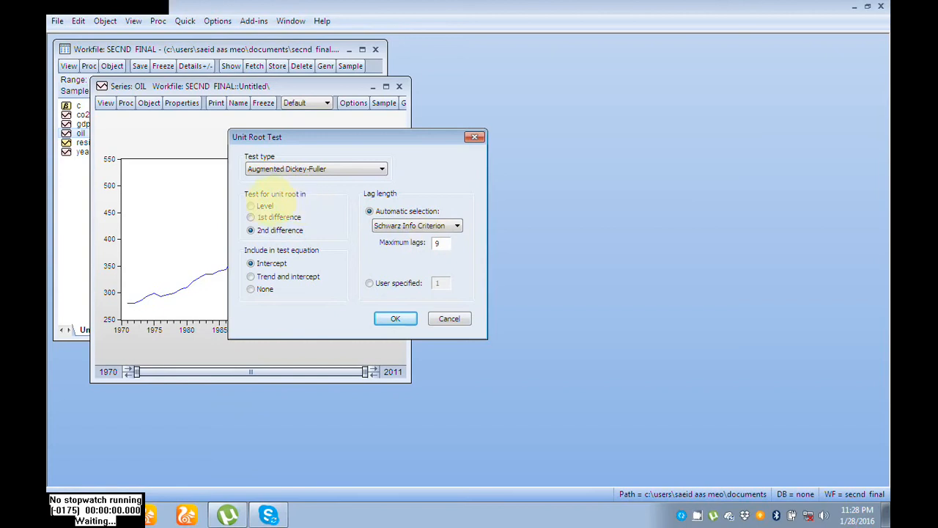
{"action": "left_click", "coordinate": [251, 205]}
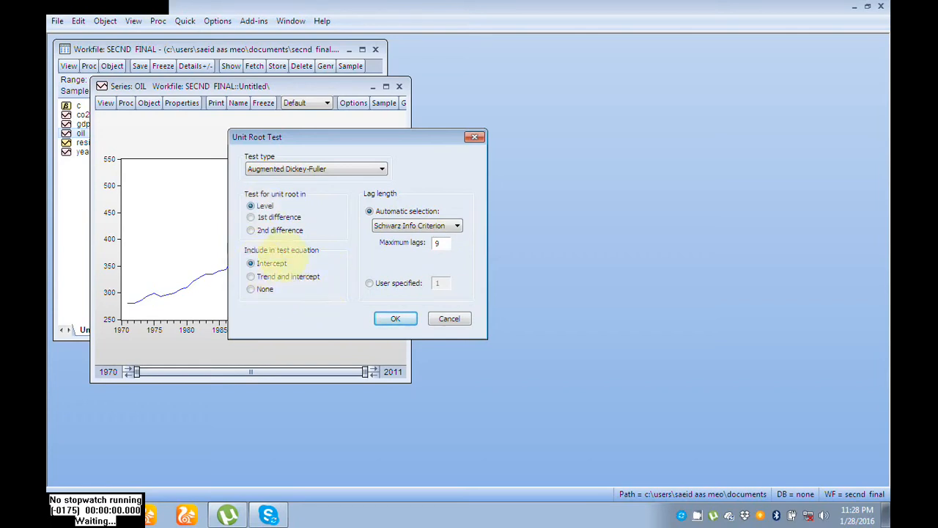
{"action": "left_click", "coordinate": [395, 318]}
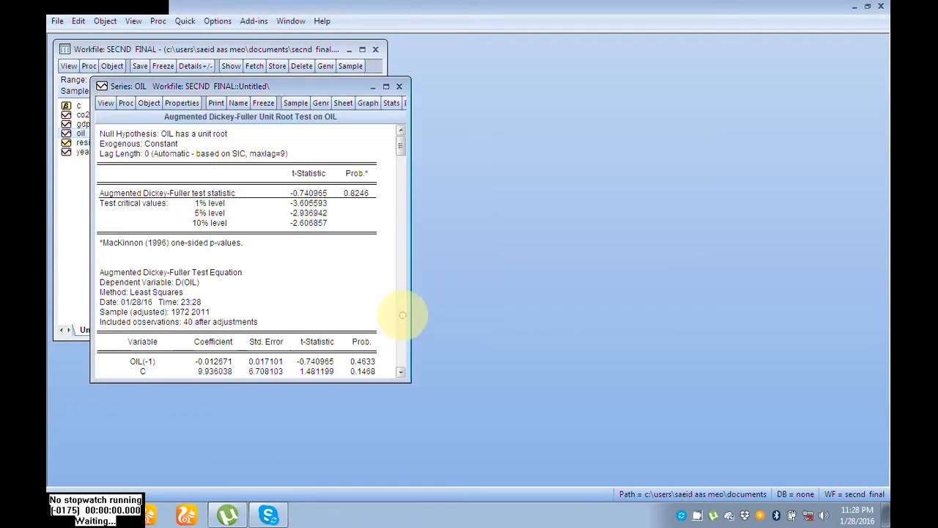
Enlarge the OIL series window and examine the level test's null hypothesis, its probability and the test equation's coefficient probabilities
{"action": "left_click_drag", "start_coordinate": [409, 377], "coordinate": [673, 453]}
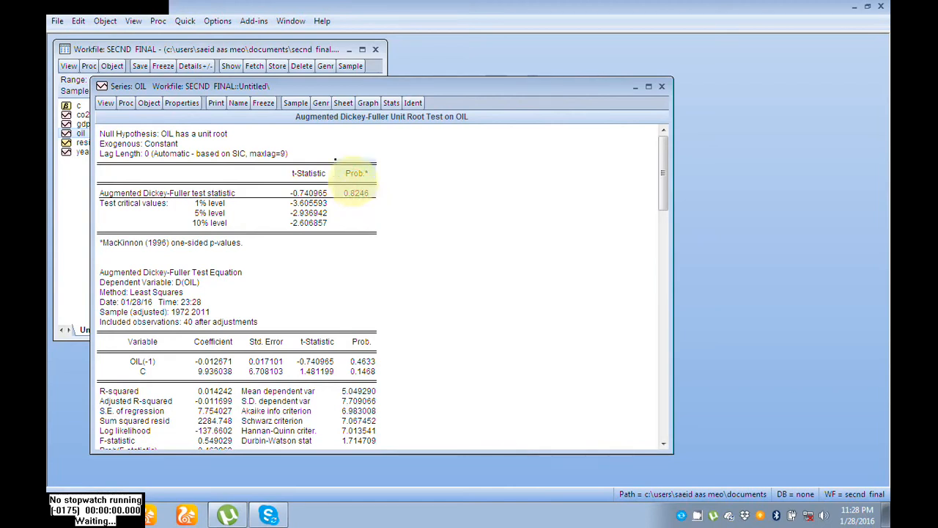
{"action": "left_click_drag", "start_coordinate": [348, 168], "coordinate": [363, 199]}
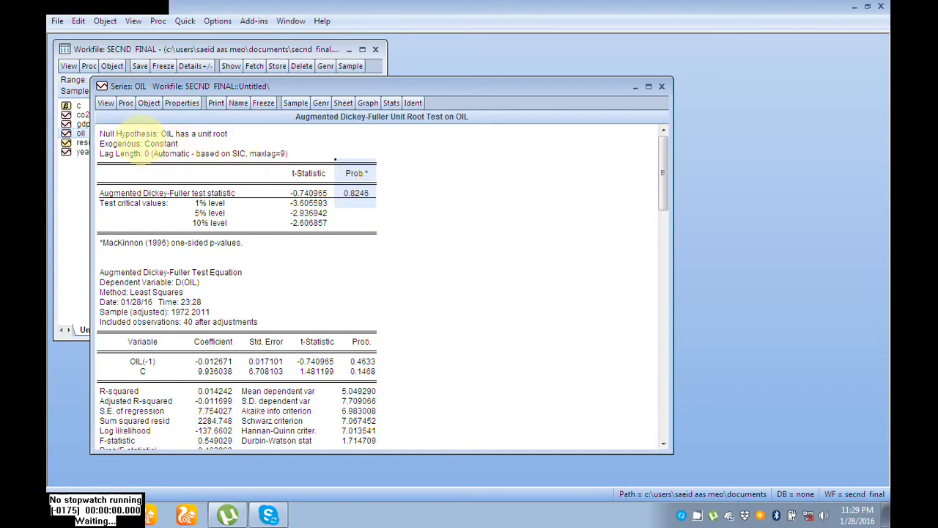
{"action": "left_click", "coordinate": [132, 134]}
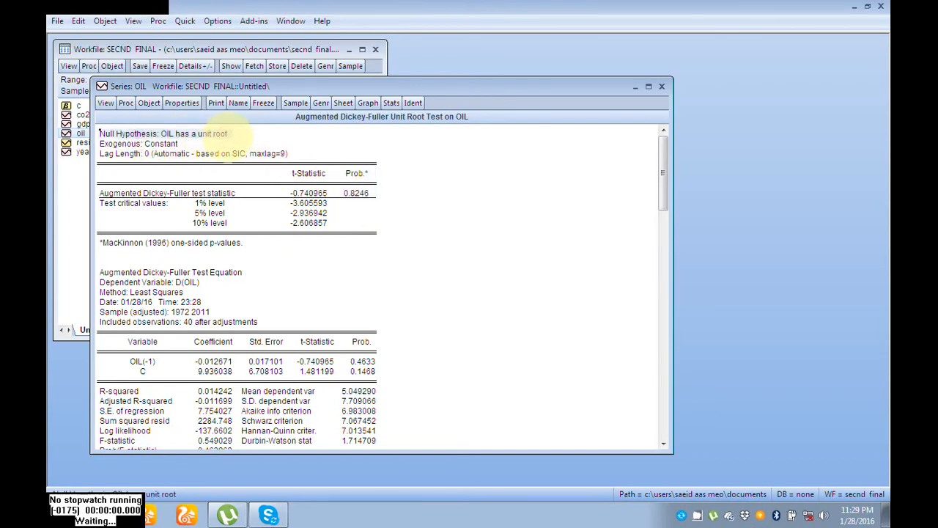
{"action": "left_click", "coordinate": [356, 193]}
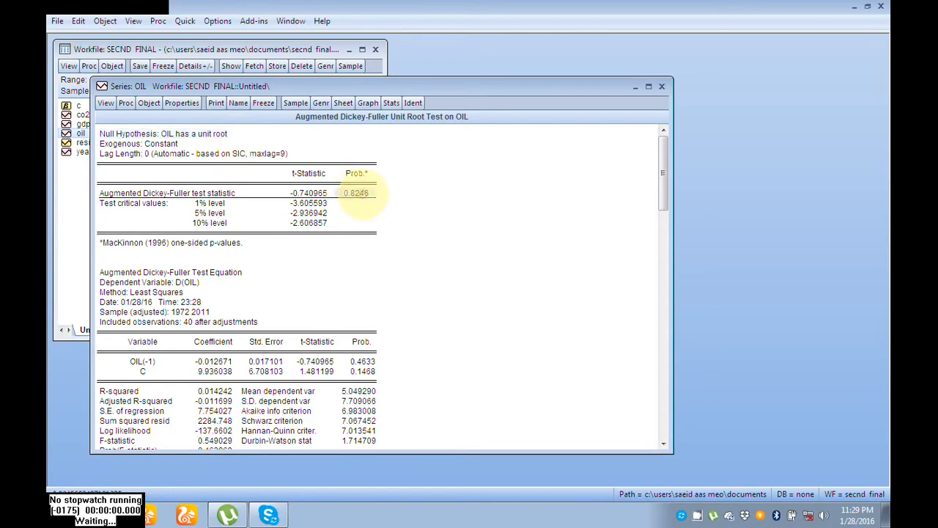
{"action": "left_click", "coordinate": [112, 133]}
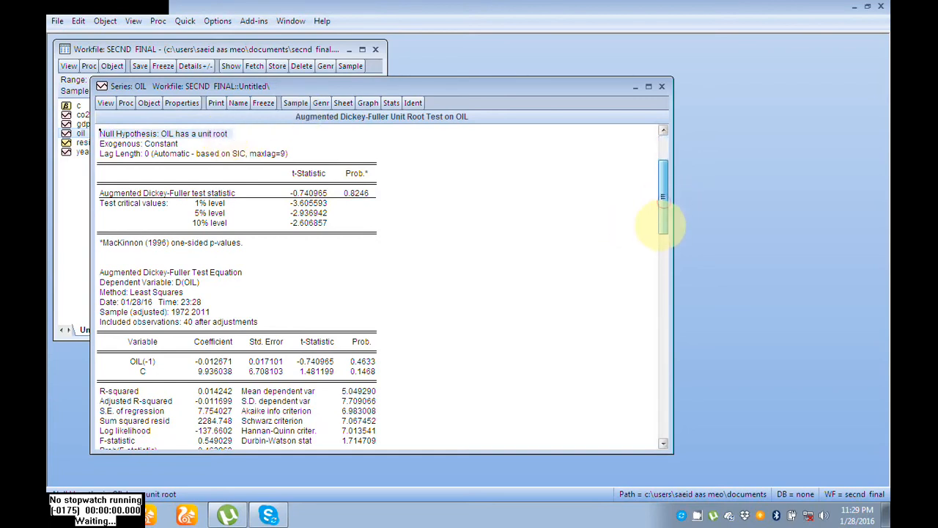
{"action": "left_click_drag", "start_coordinate": [666, 192], "coordinate": [664, 242]}
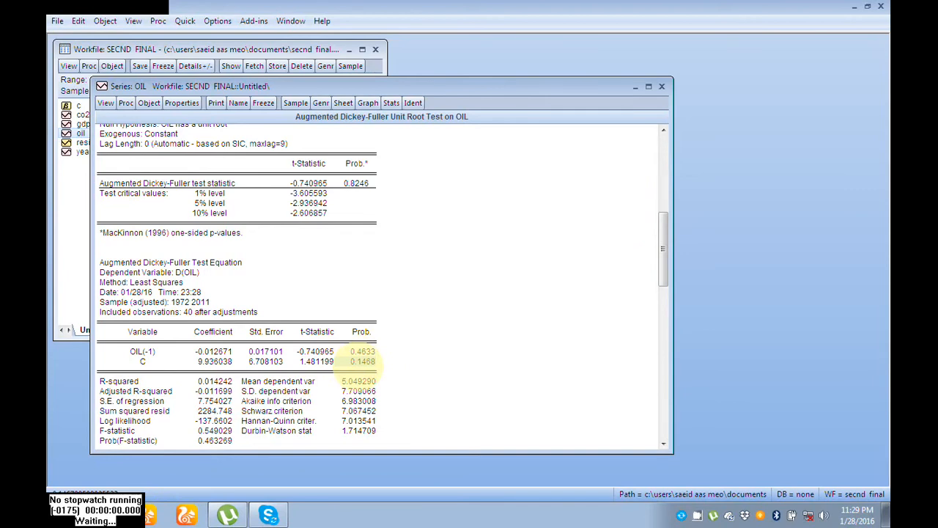
{"action": "left_click_drag", "start_coordinate": [662, 259], "coordinate": [655, 180]}
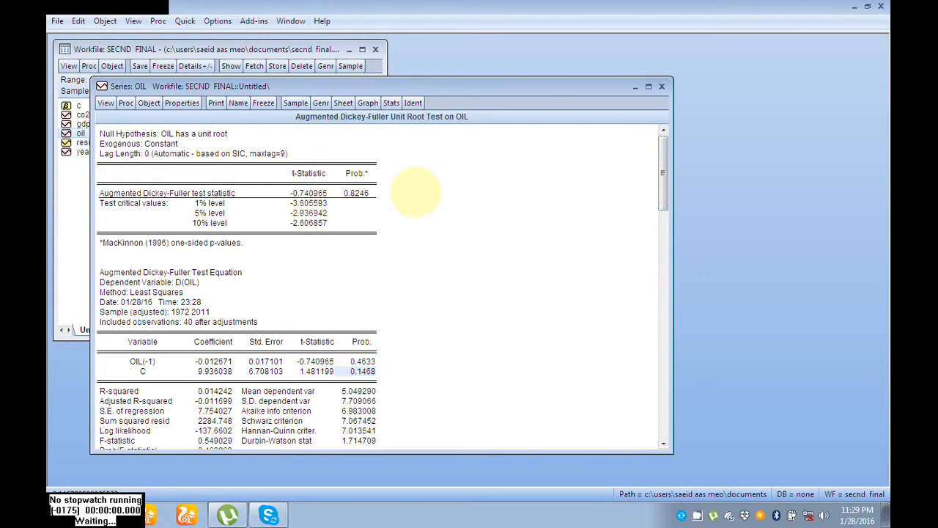
Run the Augmented Dickey-Fuller test on OIL in 1st difference with Intercept, using Schwarz Info Criterion and maximum lags of 9
{"action": "left_click", "coordinate": [105, 102]}
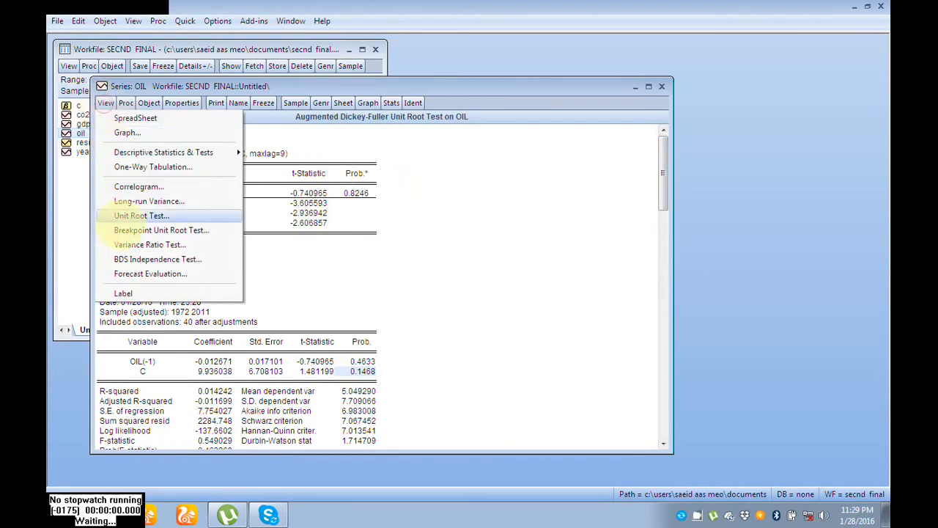
{"action": "left_click", "coordinate": [136, 215]}
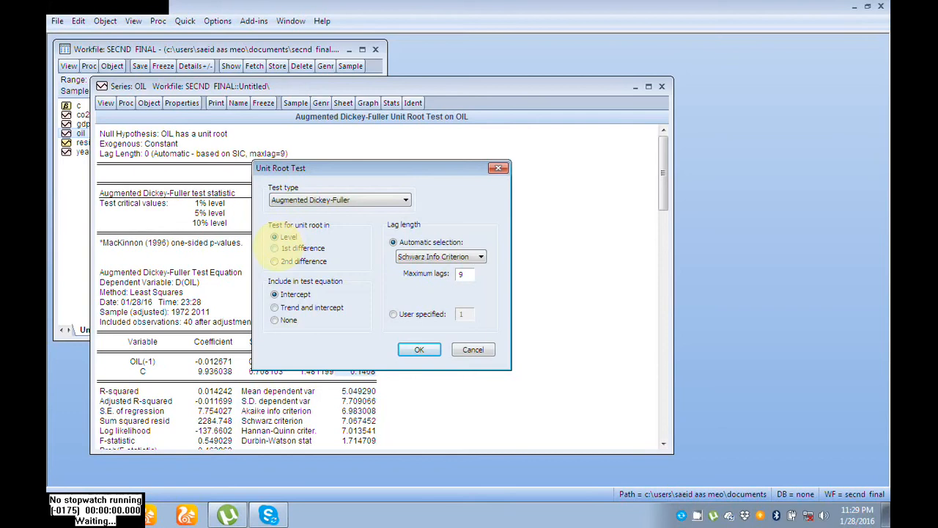
{"action": "left_click", "coordinate": [274, 248]}
{"action": "left_click", "coordinate": [275, 237]}
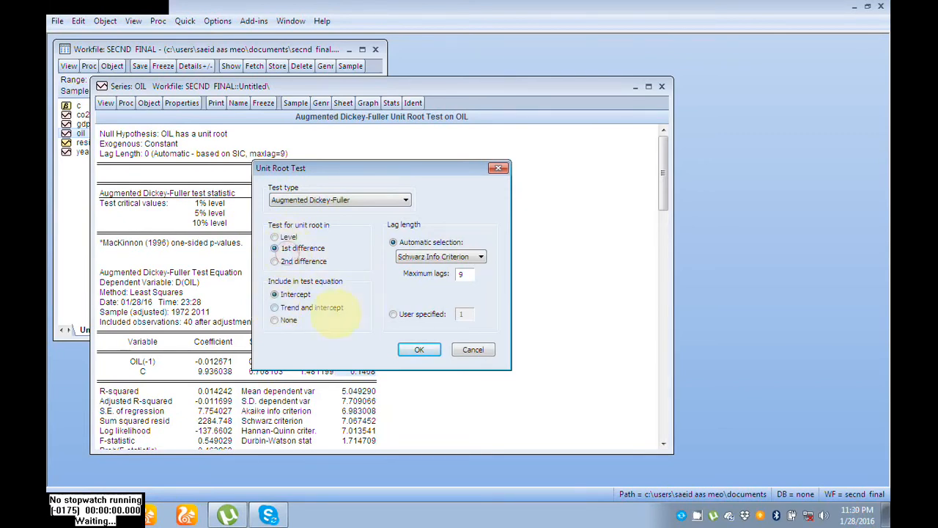
{"action": "left_click", "coordinate": [308, 248]}
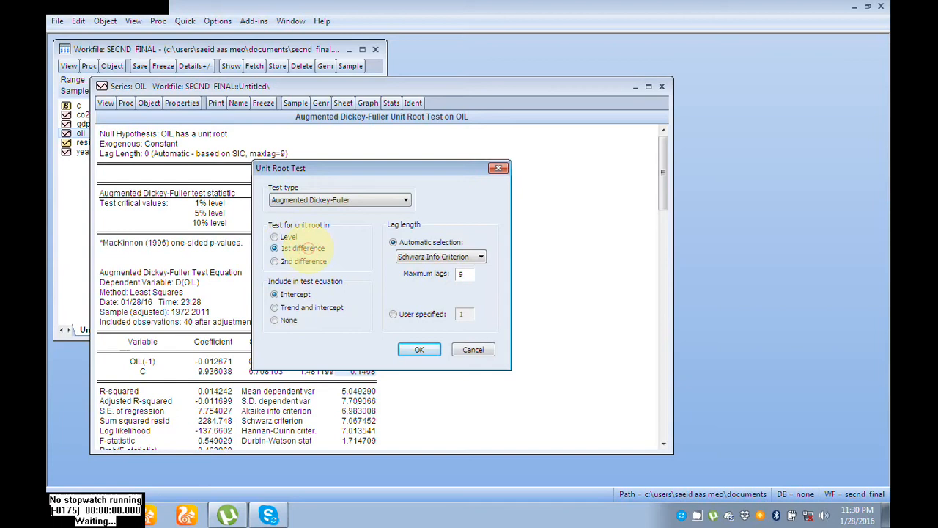
{"action": "left_click", "coordinate": [419, 350]}
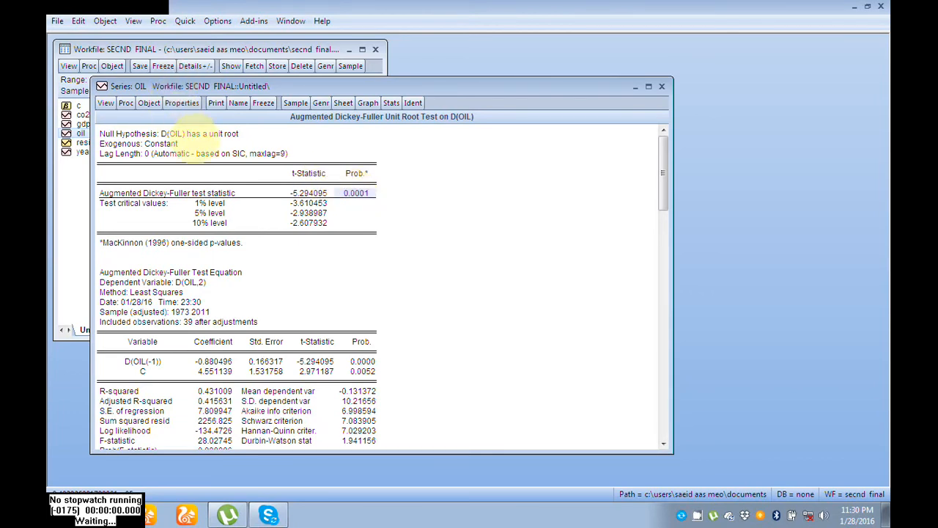
Examine the first-difference test's null hypothesis, its probability, and the D(OIL(-1)) and constant rows of the test equation
{"action": "left_click", "coordinate": [182, 132]}
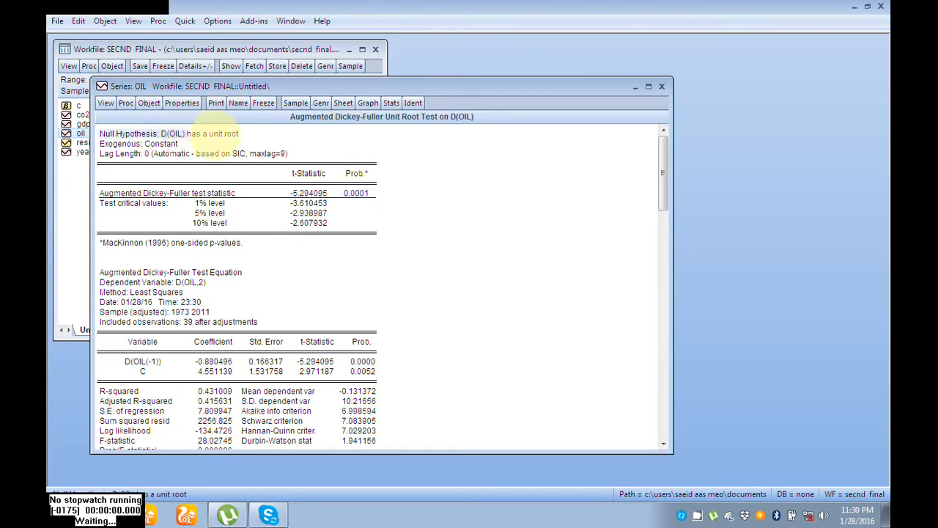
{"action": "left_click", "coordinate": [356, 193]}
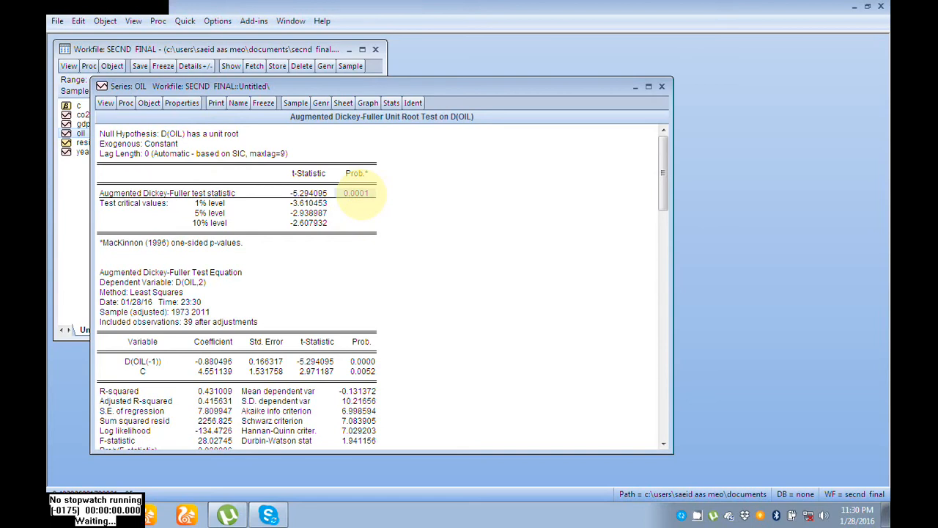
{"action": "left_click", "coordinate": [357, 193]}
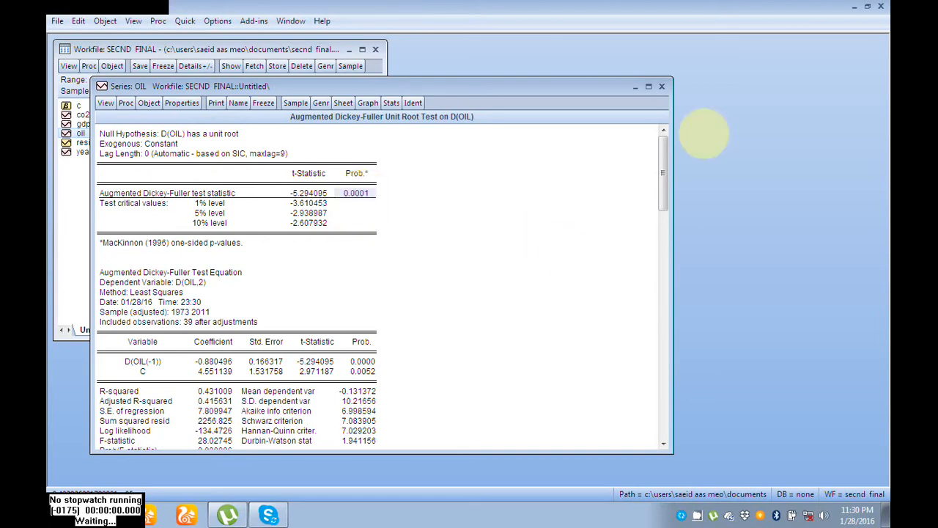
{"action": "left_click_drag", "start_coordinate": [661, 168], "coordinate": [661, 262]}
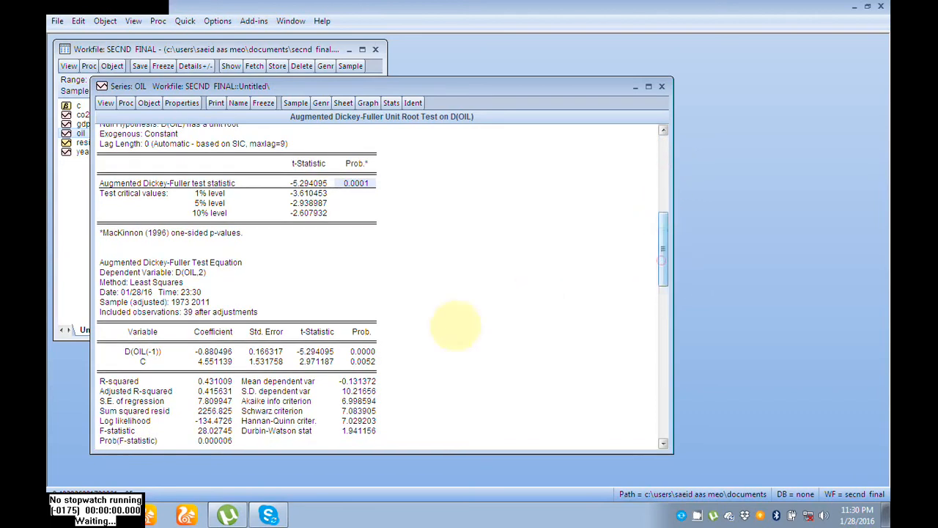
{"action": "left_click_drag", "start_coordinate": [363, 351], "coordinate": [363, 360]}
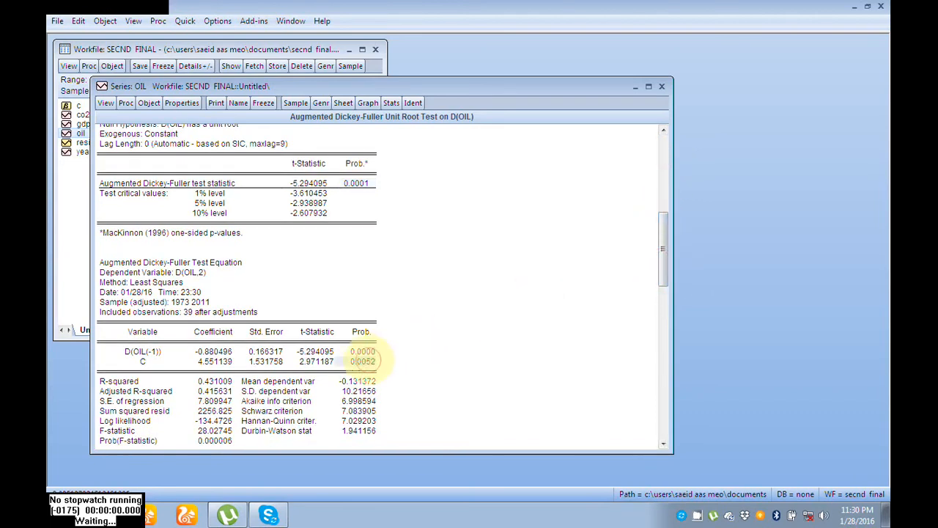
{"action": "left_click_drag", "start_coordinate": [143, 360], "coordinate": [358, 359]}
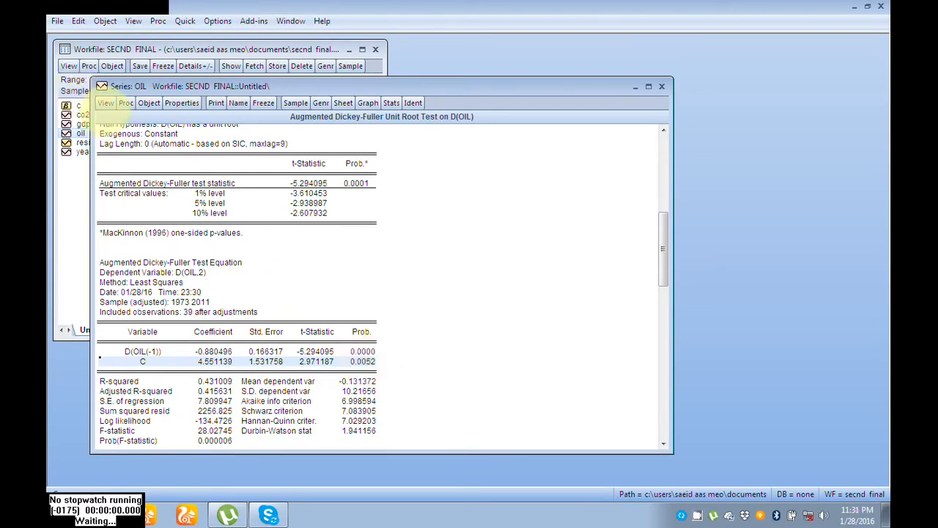
Run the unit root test on OIL in 1st difference with Trend and intercept, and check the significance of the trend and constant terms
{"action": "left_click", "coordinate": [105, 102]}
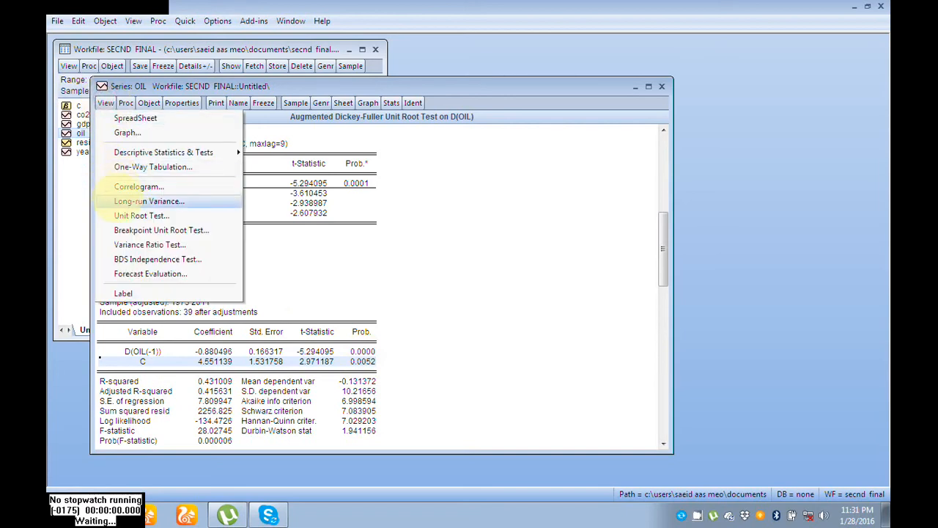
{"action": "left_click", "coordinate": [121, 210]}
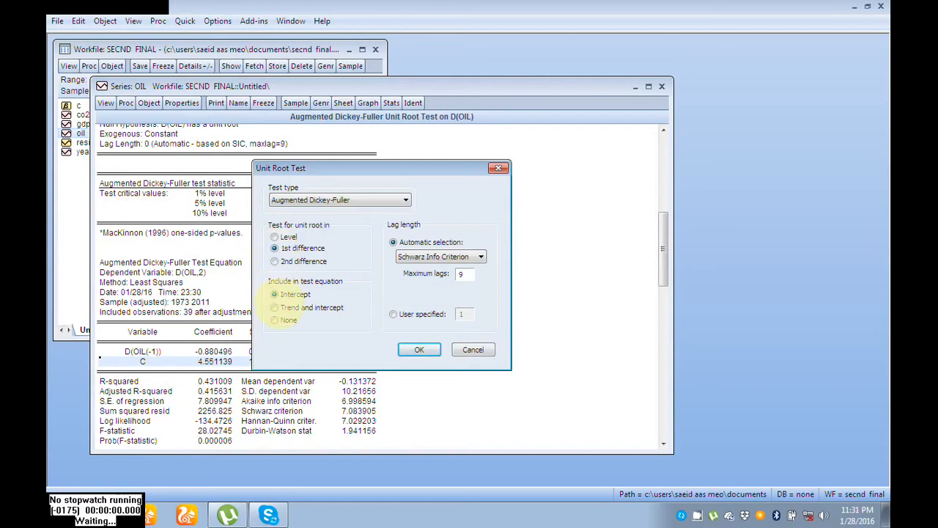
{"action": "left_click", "coordinate": [275, 308]}
{"action": "left_click", "coordinate": [419, 349]}
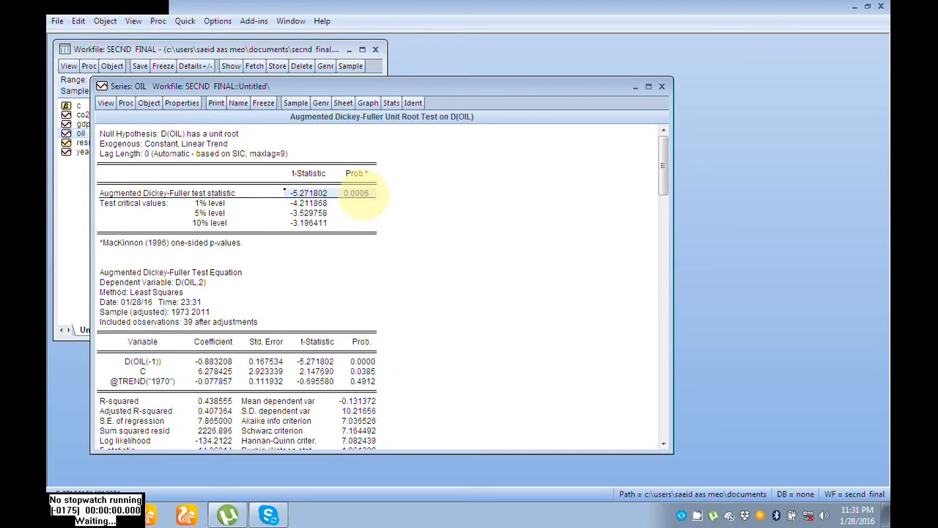
{"action": "left_click_drag", "start_coordinate": [117, 380], "coordinate": [360, 377]}
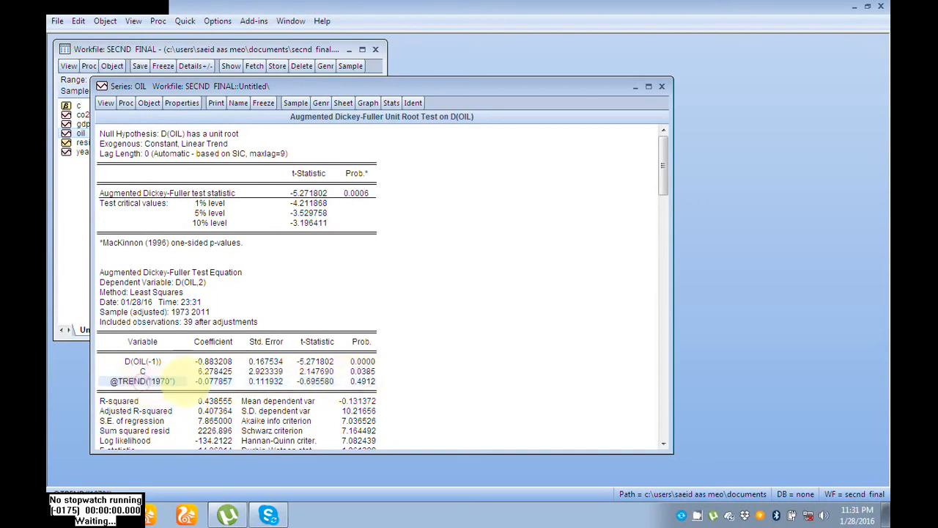
{"action": "left_click", "coordinate": [363, 382]}
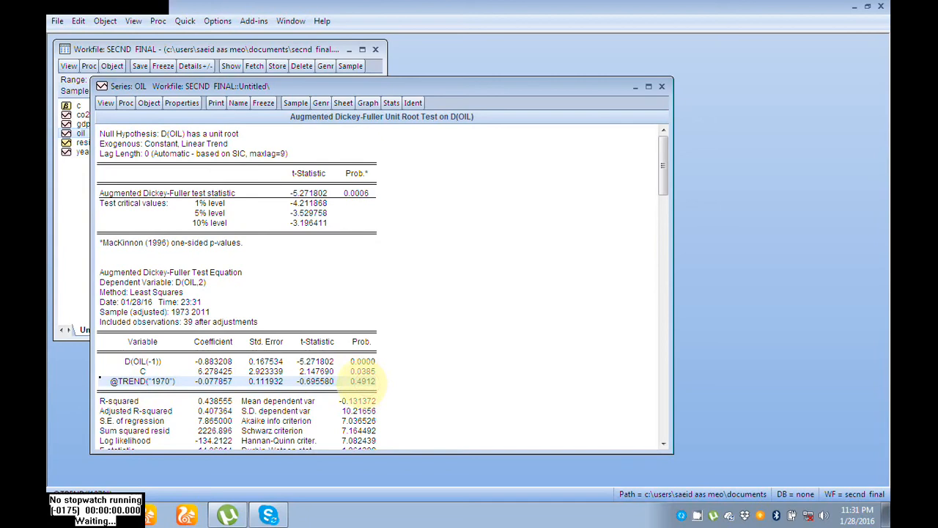
{"action": "left_click", "coordinate": [143, 371]}
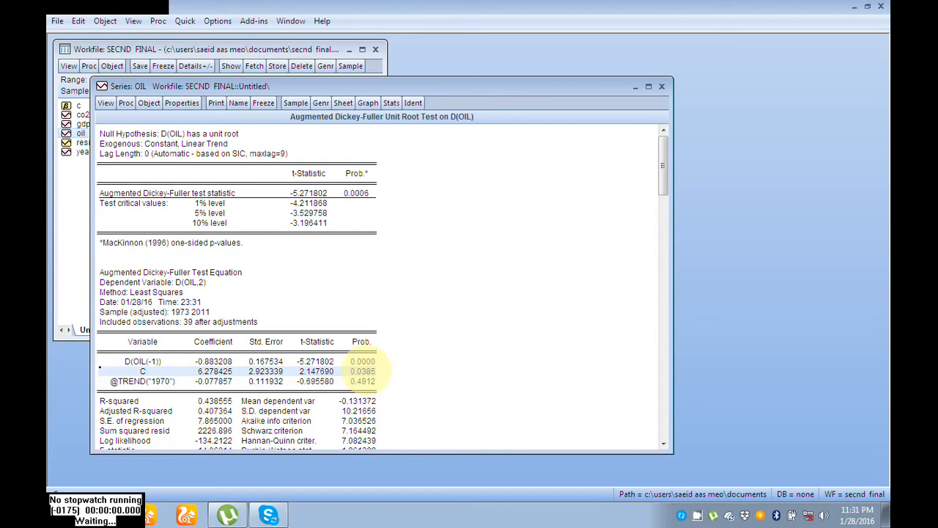
{"action": "left_click_drag", "start_coordinate": [265, 375], "coordinate": [359, 380]}
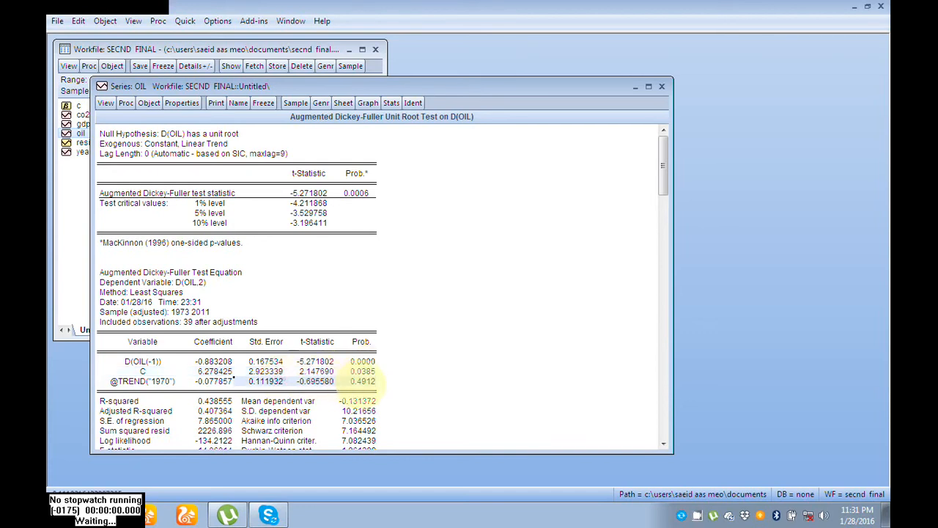
Rerun the Augmented Dickey-Fuller test on OIL in 1st difference with only Intercept in the test equation
{"action": "left_click", "coordinate": [106, 103]}
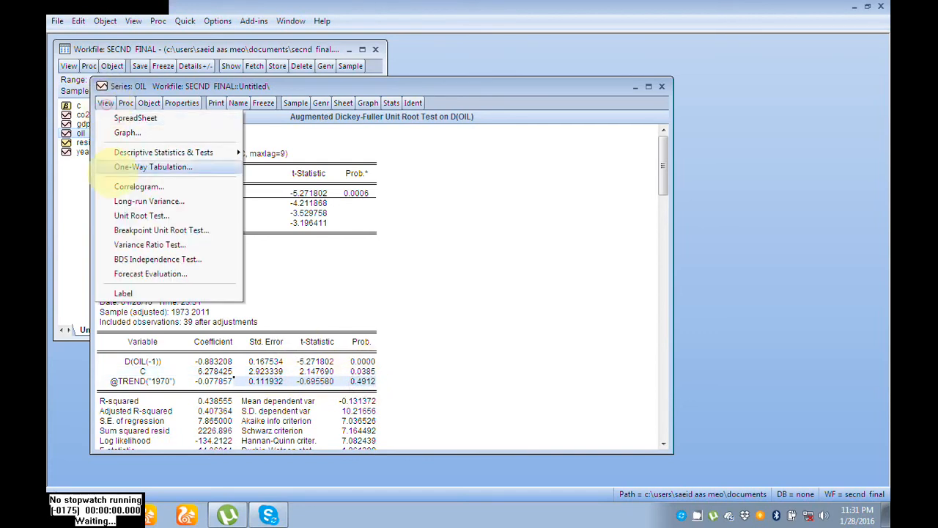
{"action": "left_click", "coordinate": [127, 216]}
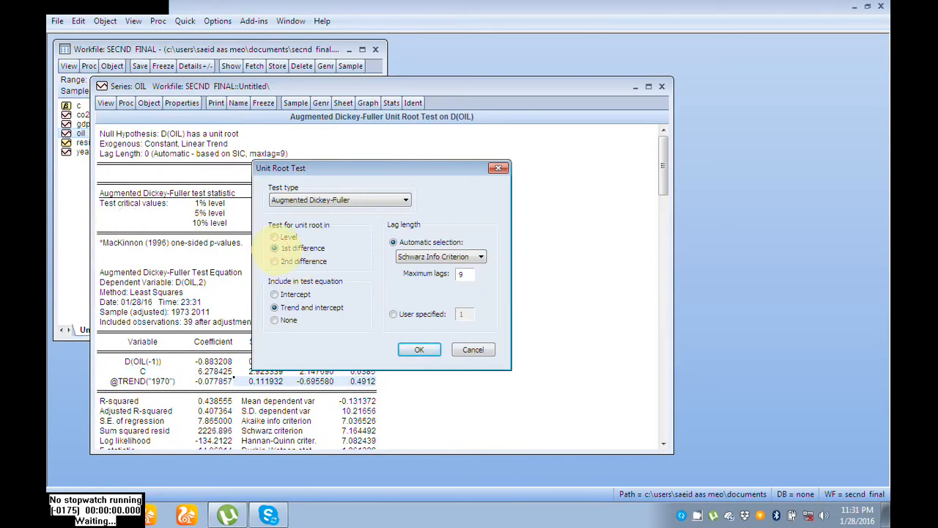
{"action": "left_click", "coordinate": [274, 294]}
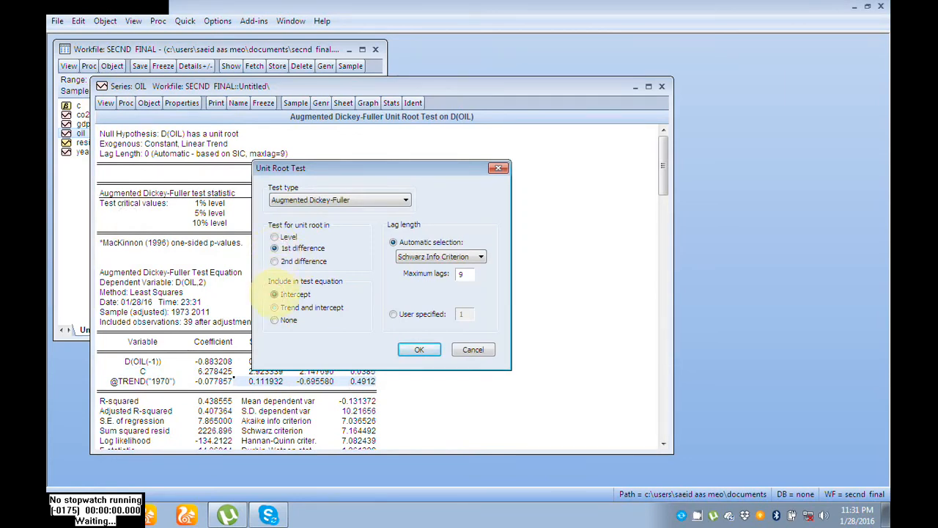
{"action": "left_click", "coordinate": [418, 350]}
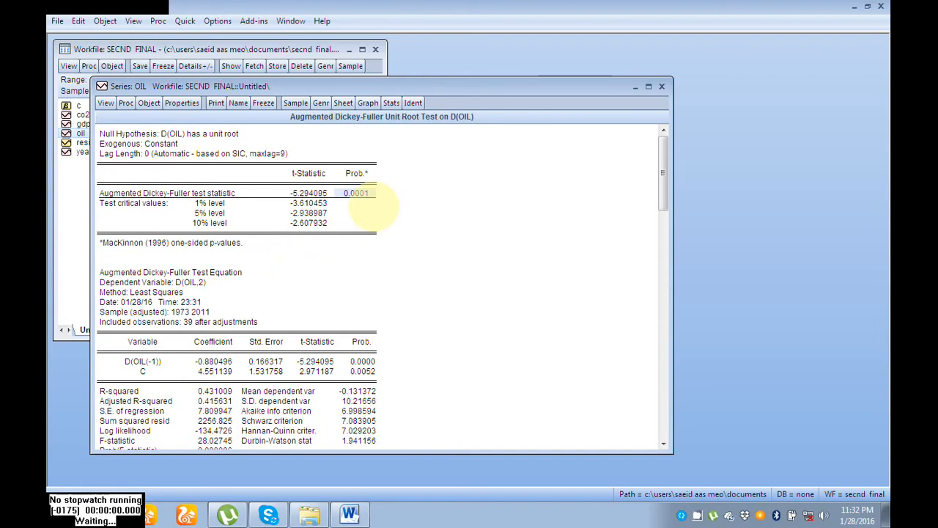
Switch to the Word document new.docx and review the At level T-Values and Probability columns of Table 4.1 Unit root
{"action": "left_click", "coordinate": [349, 516]}
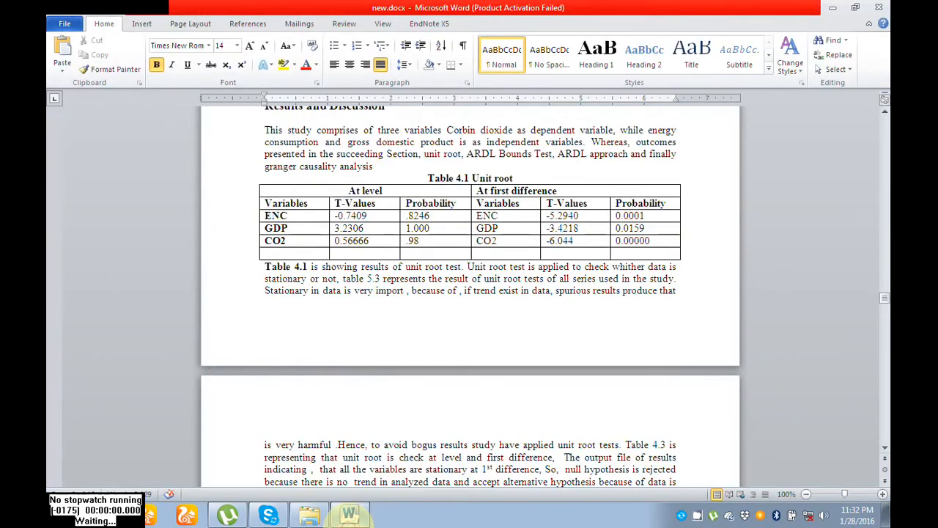
{"action": "left_click_drag", "start_coordinate": [428, 178], "coordinate": [514, 178]}
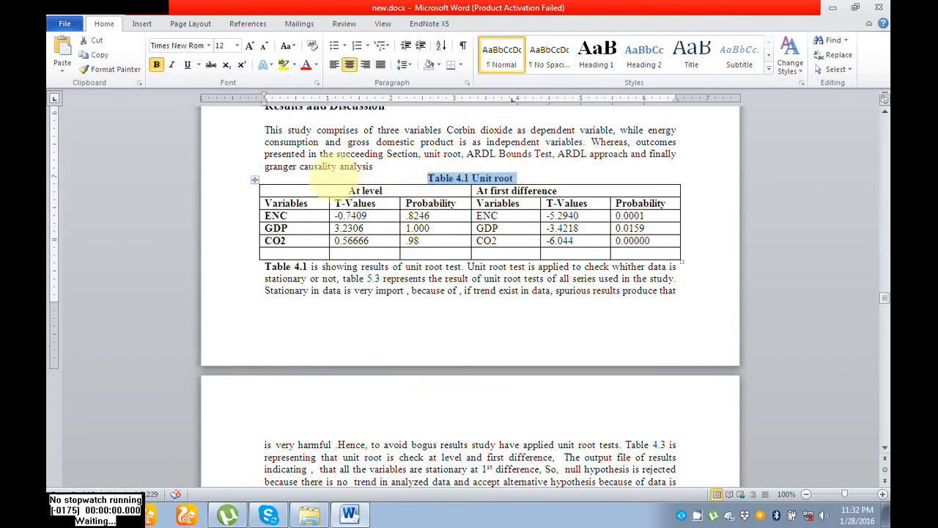
{"action": "left_click", "coordinate": [341, 189]}
{"action": "left_click_drag", "start_coordinate": [341, 190], "coordinate": [360, 190]}
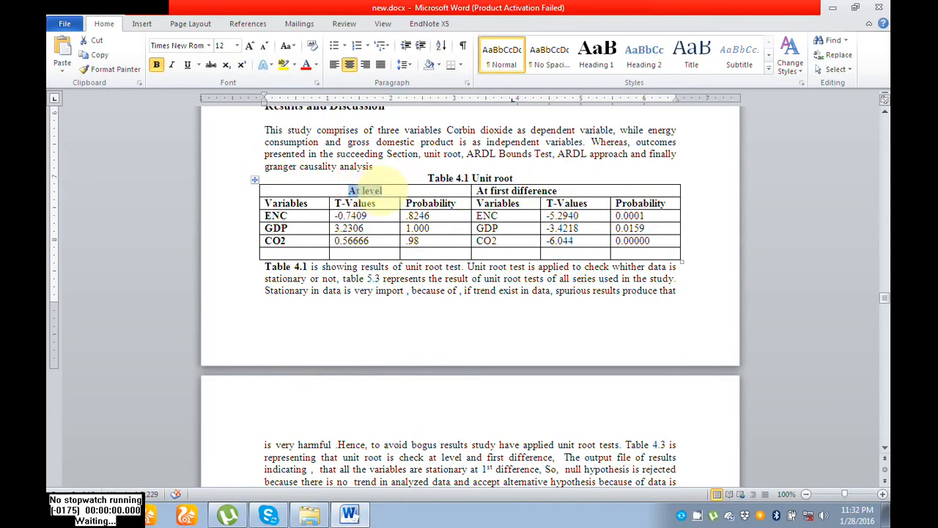
{"action": "left_click", "coordinate": [334, 205]}
{"action": "left_click_drag", "start_coordinate": [336, 208], "coordinate": [360, 242]}
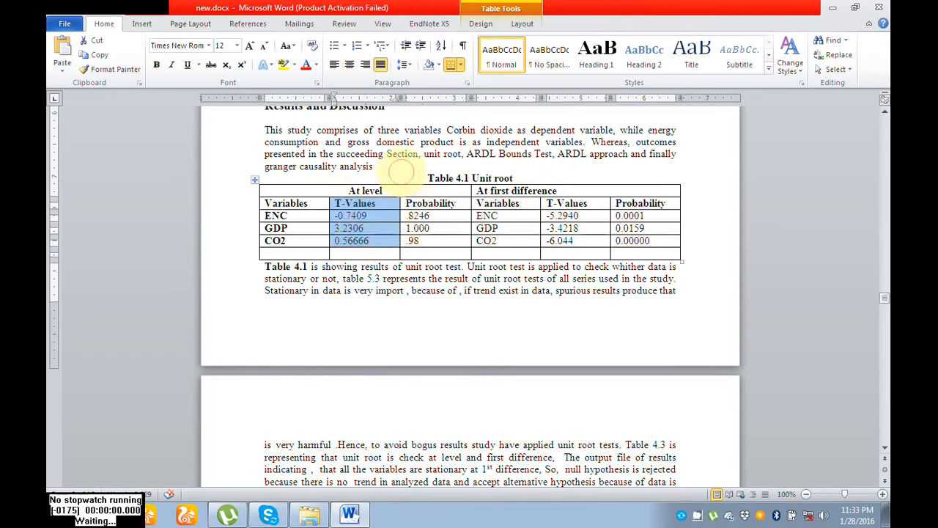
{"action": "left_click", "coordinate": [402, 171]}
{"action": "left_click_drag", "start_coordinate": [411, 204], "coordinate": [418, 242]}
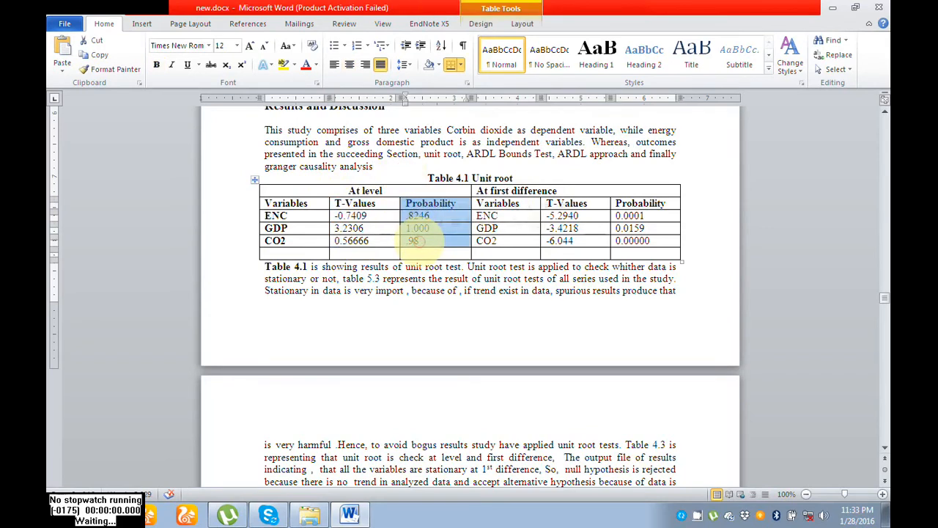
{"action": "left_click_drag", "start_coordinate": [344, 190], "coordinate": [370, 191]}
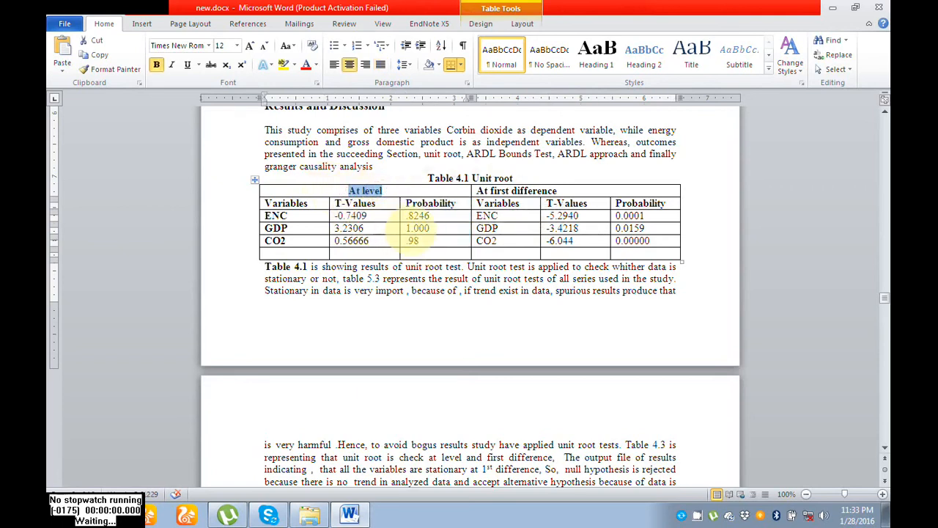
Review the T-Values and Probability columns of Table 4.1 Unit root, both at level and at first difference
{"action": "left_click_drag", "start_coordinate": [355, 204], "coordinate": [427, 238]}
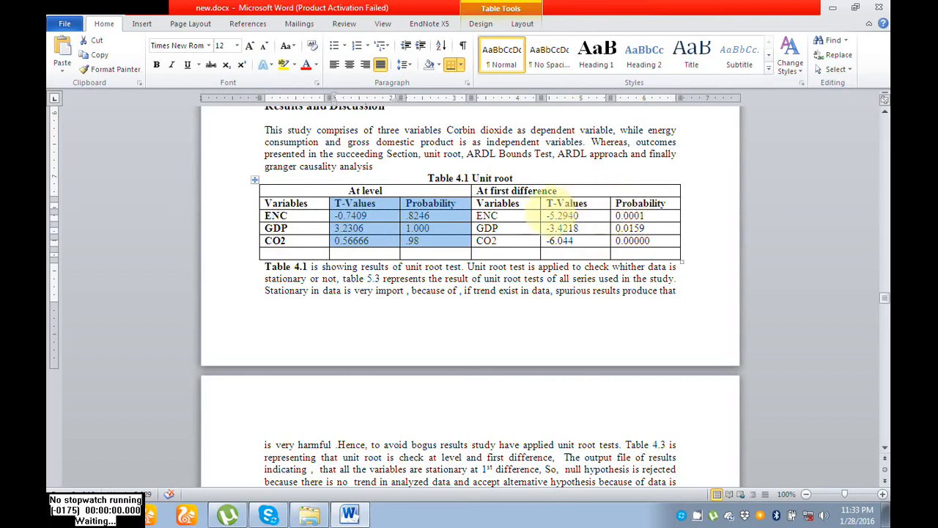
{"action": "left_click_drag", "start_coordinate": [550, 197], "coordinate": [658, 250]}
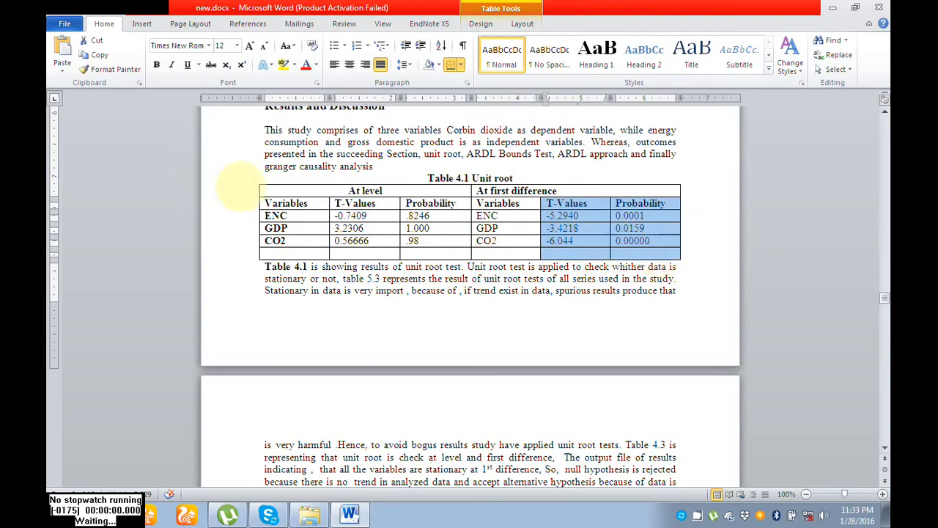
{"action": "left_click_drag", "start_coordinate": [267, 200], "coordinate": [638, 246]}
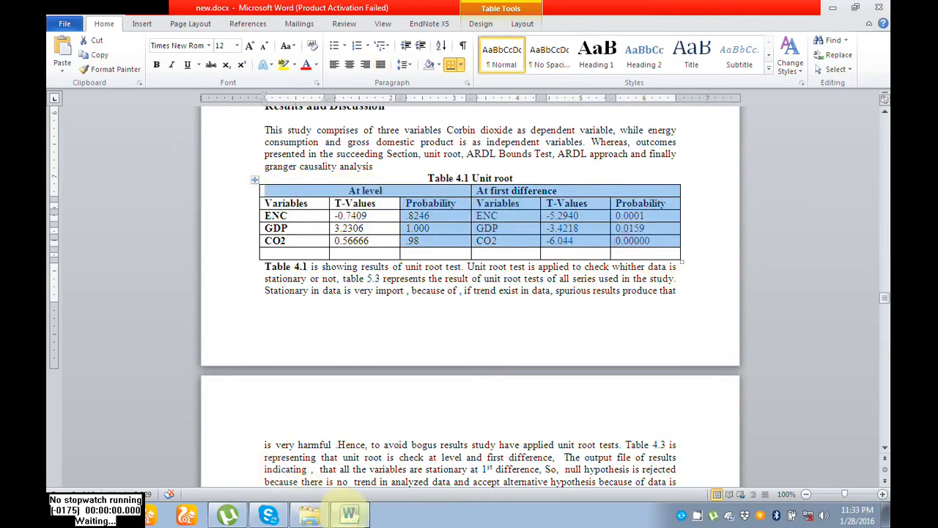
Switch back to EViews and run the Augmented Dickey-Fuller test on OIL in 1st difference with None in the test equation
{"action": "left_click", "coordinate": [142, 515]}
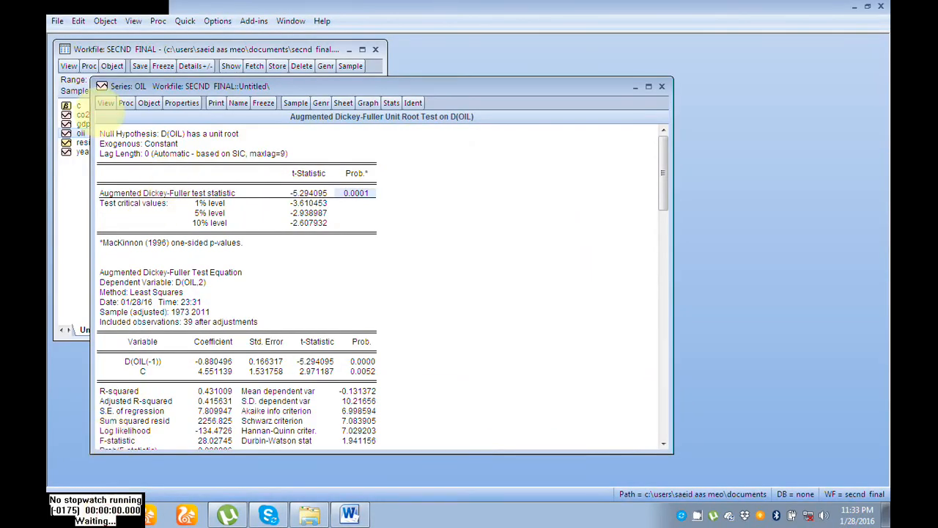
{"action": "left_click", "coordinate": [106, 103]}
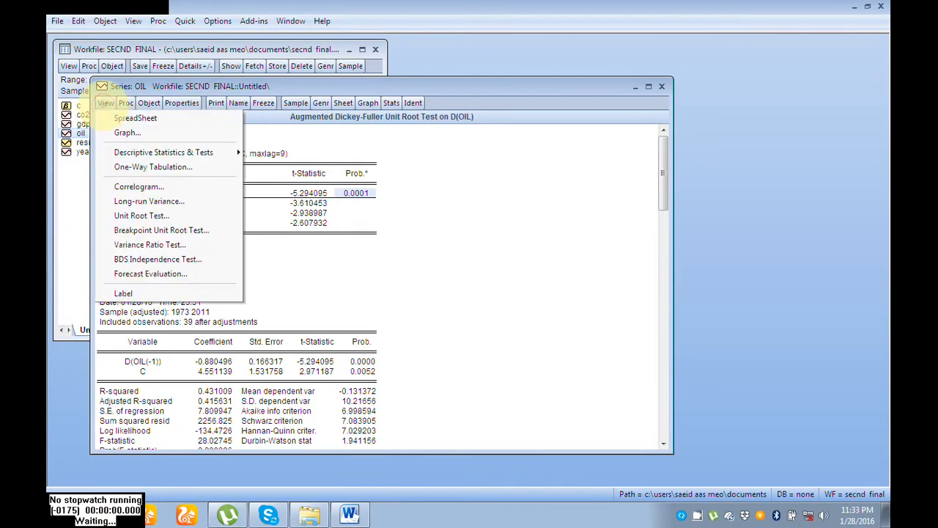
{"action": "left_click", "coordinate": [139, 216]}
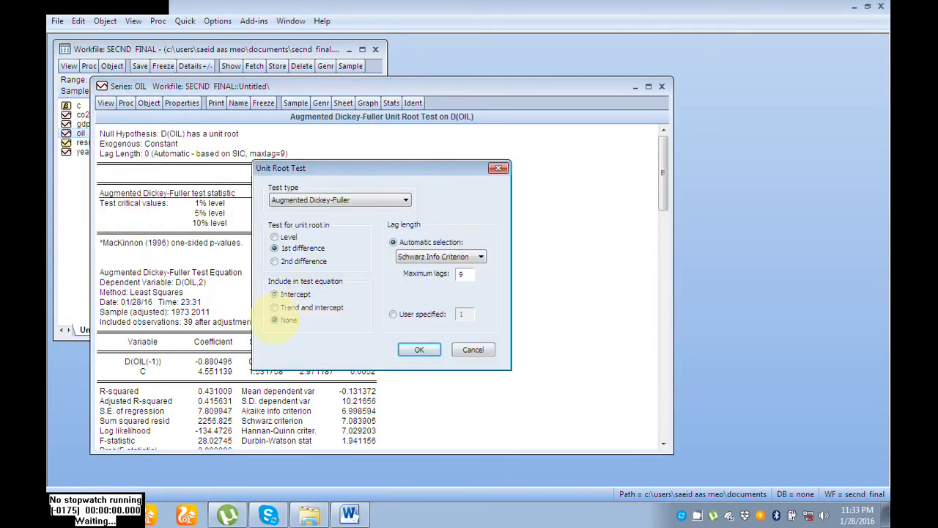
{"action": "left_click", "coordinate": [274, 319]}
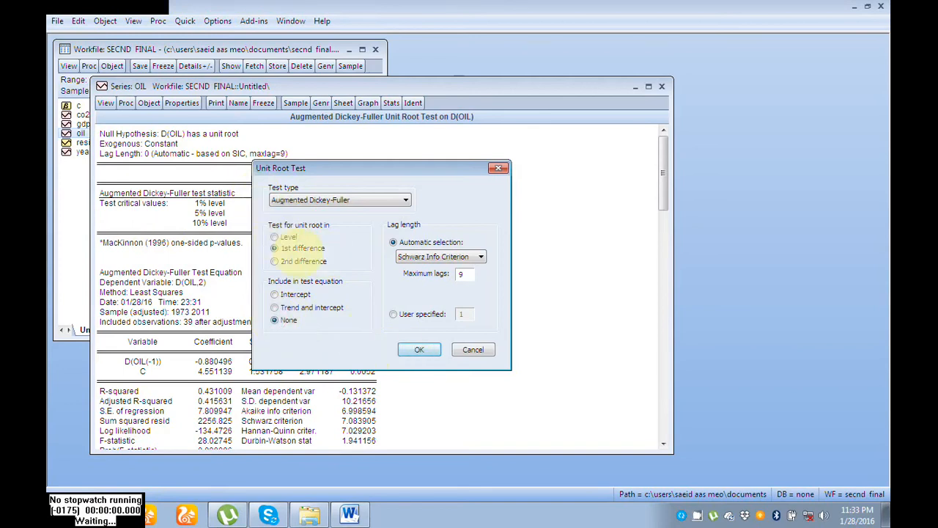
{"action": "left_click", "coordinate": [418, 349]}
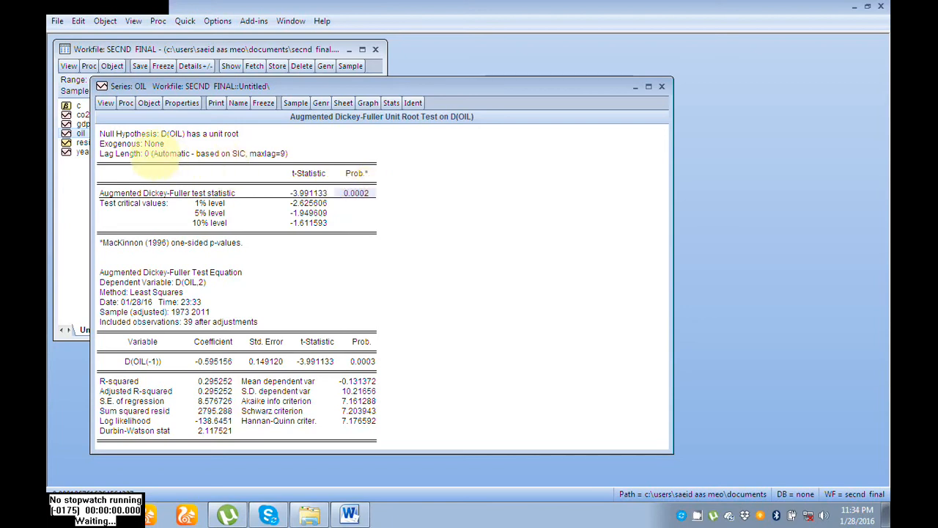
Return the OIL first-difference unit root test to Intercept in the test equation and check its probability
{"action": "left_click", "coordinate": [106, 103]}
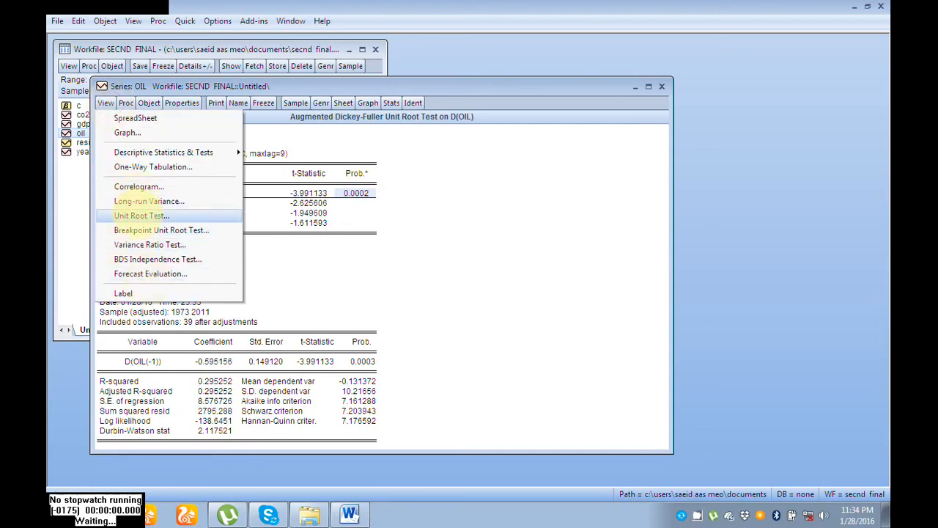
{"action": "left_click", "coordinate": [139, 215]}
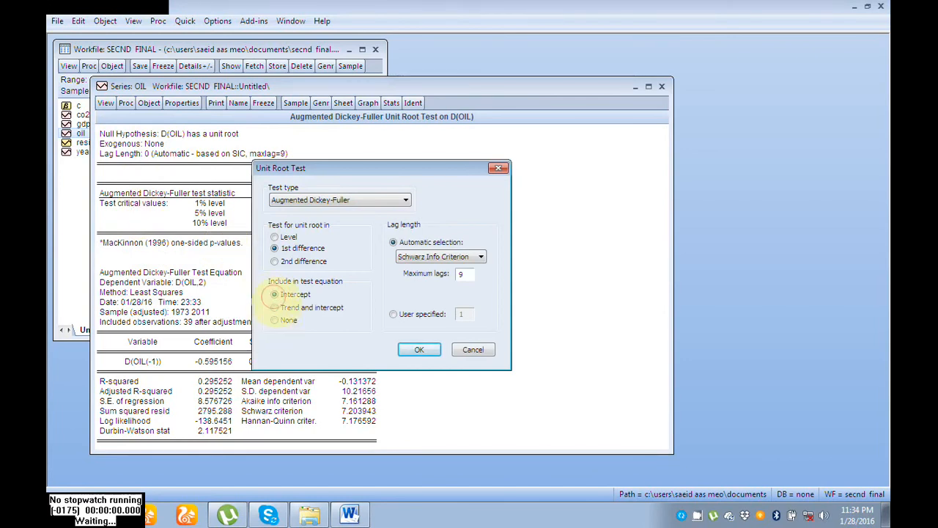
{"action": "left_click", "coordinate": [274, 307]}
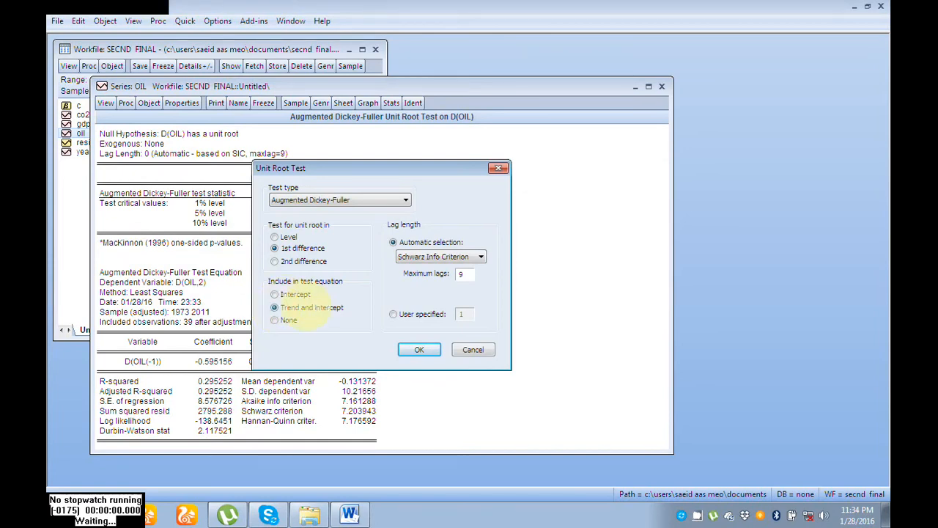
{"action": "left_click", "coordinate": [274, 294]}
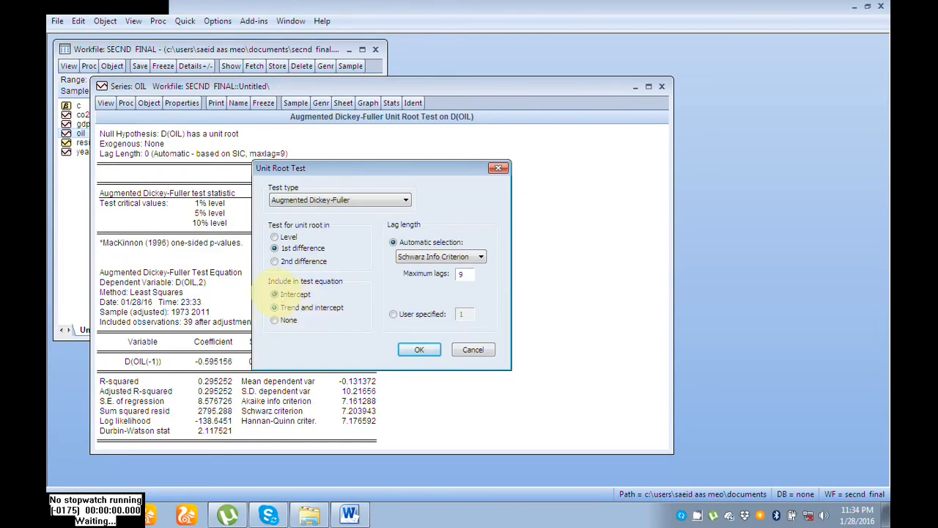
{"action": "left_click", "coordinate": [418, 350]}
{"action": "left_click", "coordinate": [344, 193]}
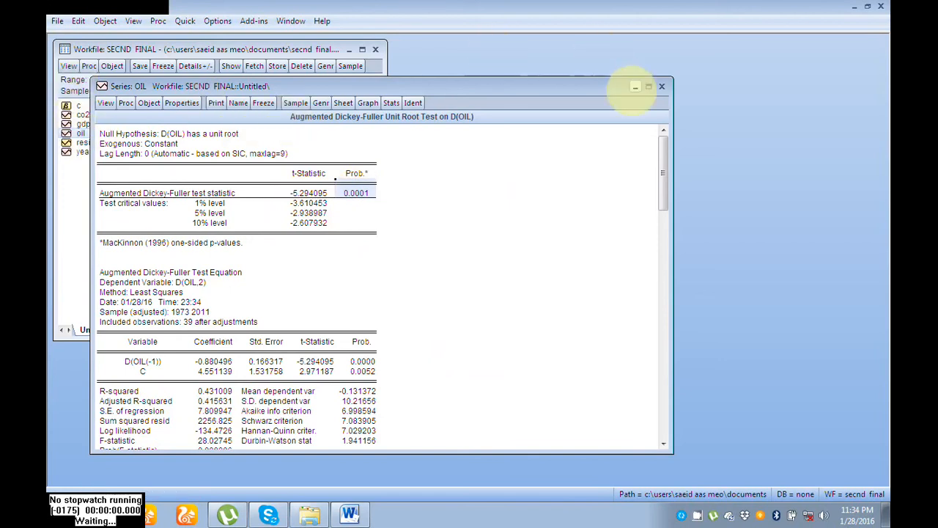
Minimize the OIL series, open the gdp series from the workfile, and plot it as a Line & Symbol graph of the raw data
{"action": "left_click", "coordinate": [635, 86]}
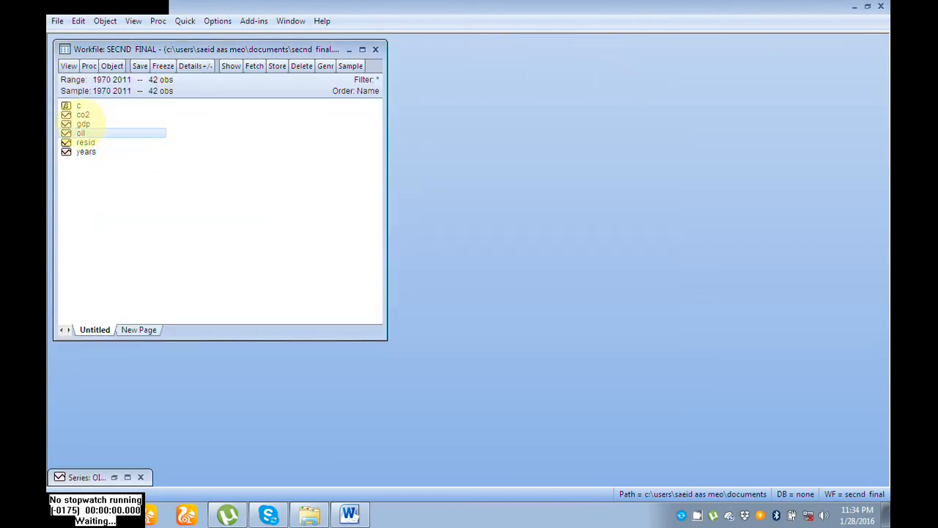
{"action": "left_click", "coordinate": [82, 124]}
{"action": "right_click", "coordinate": [82, 124]}
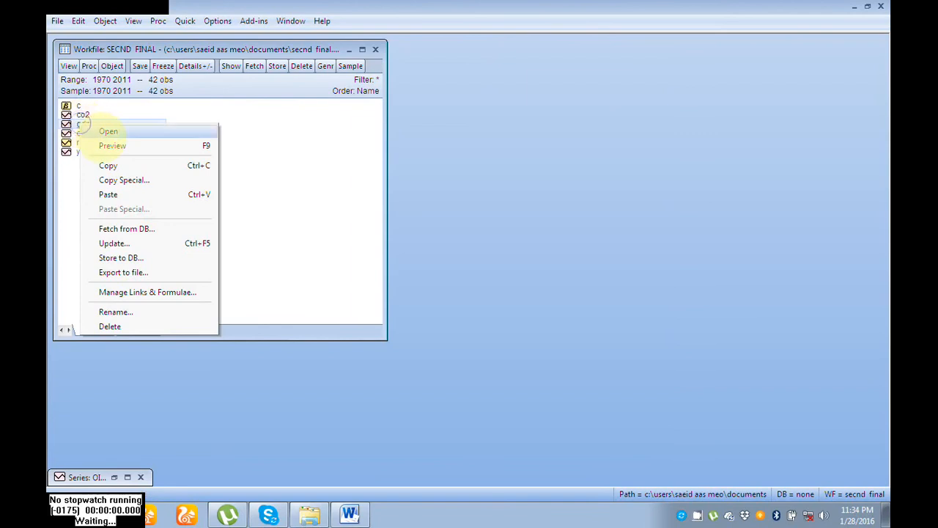
{"action": "left_click", "coordinate": [101, 128]}
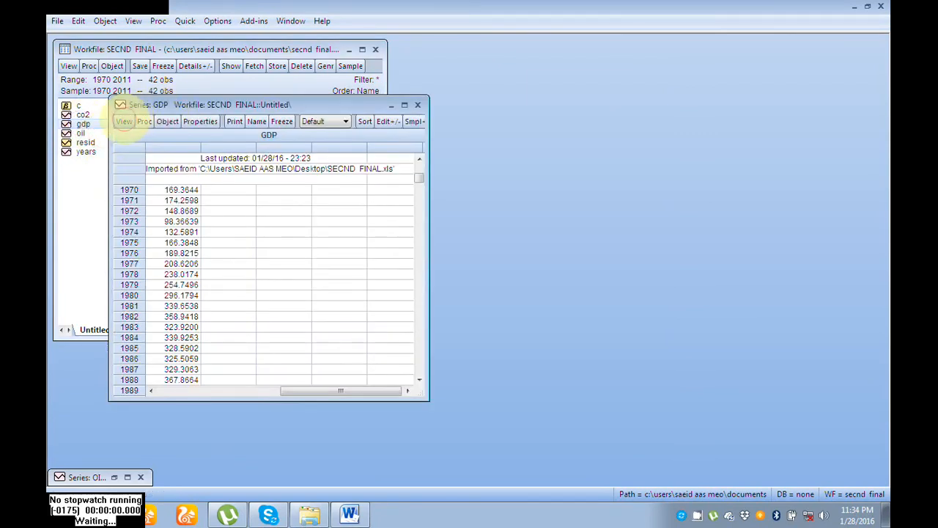
{"action": "left_click", "coordinate": [124, 121]}
{"action": "left_click", "coordinate": [143, 151]}
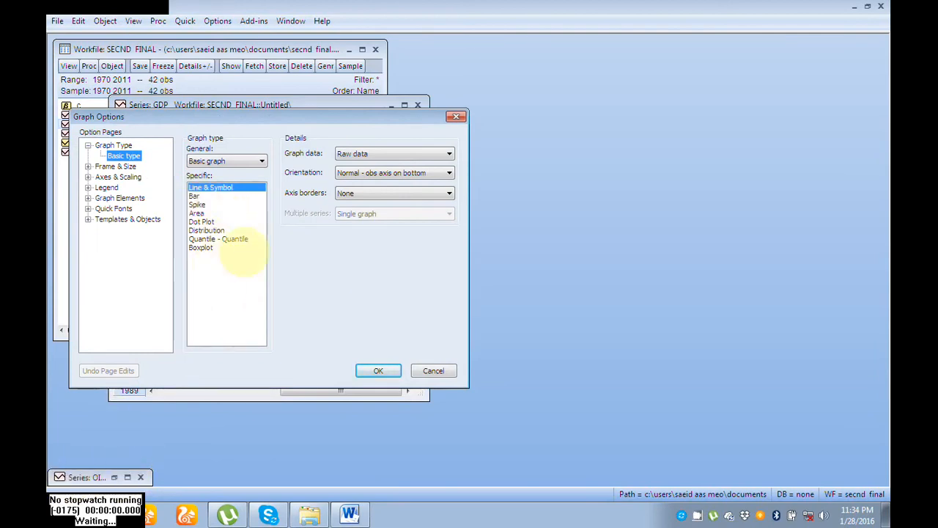
{"action": "left_click", "coordinate": [378, 370]}
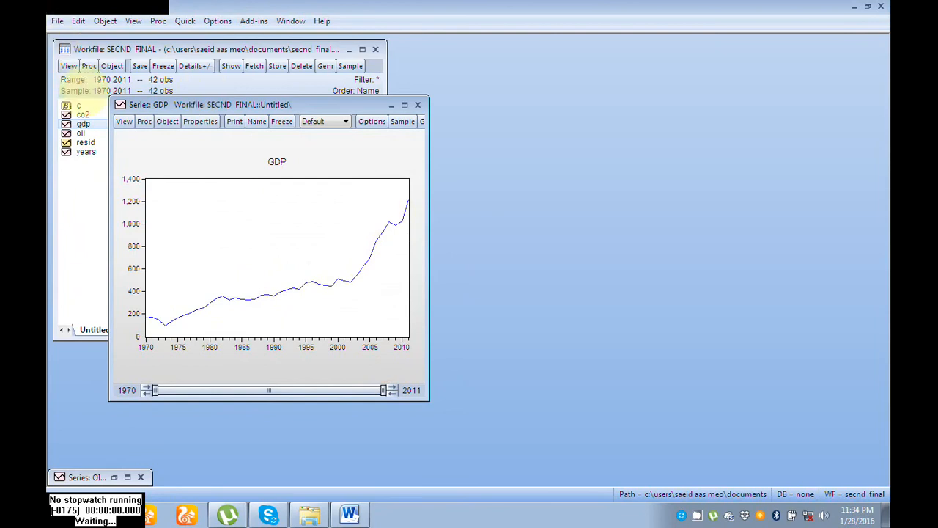
Run the Augmented Dickey-Fuller unit root test on GDP at Level with Intercept in the test equation
{"action": "left_click", "coordinate": [124, 120]}
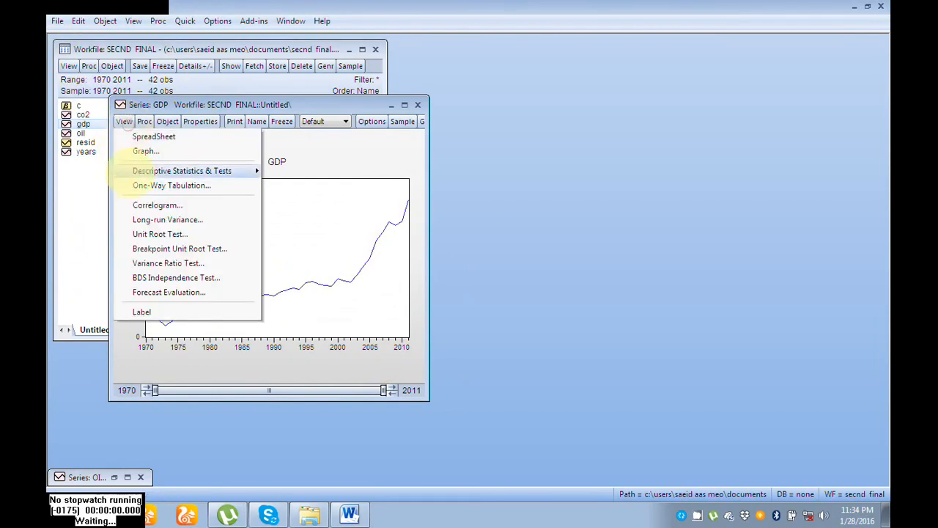
{"action": "left_click", "coordinate": [167, 233]}
{"action": "left_click", "coordinate": [163, 231]}
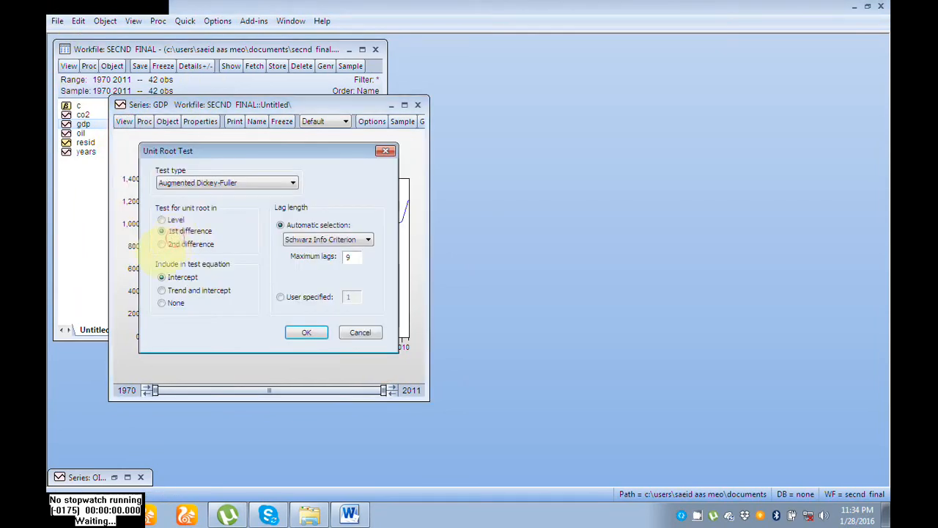
{"action": "left_click", "coordinate": [162, 220]}
{"action": "left_click", "coordinate": [306, 332]}
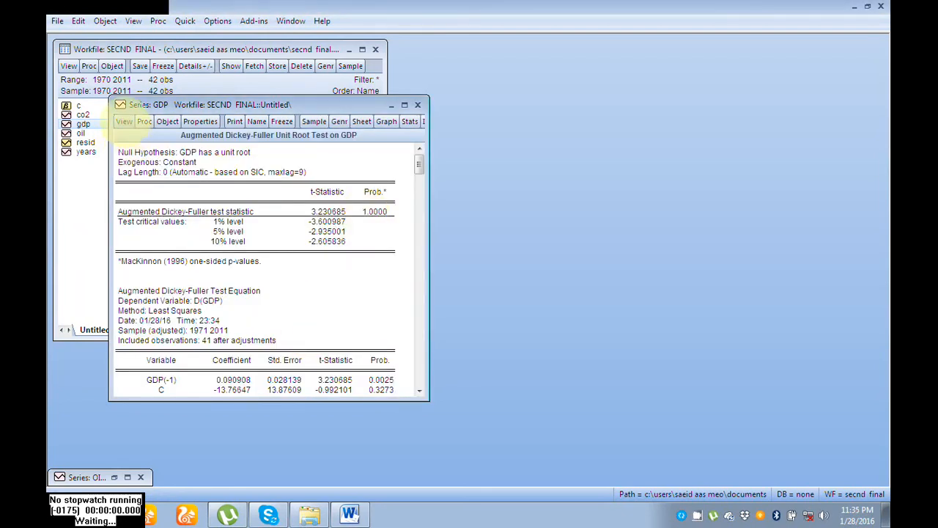
Run the unit root test on GDP in 1st difference with Intercept, and check the probability of the constant term
{"action": "left_click", "coordinate": [124, 121]}
{"action": "left_click", "coordinate": [159, 234]}
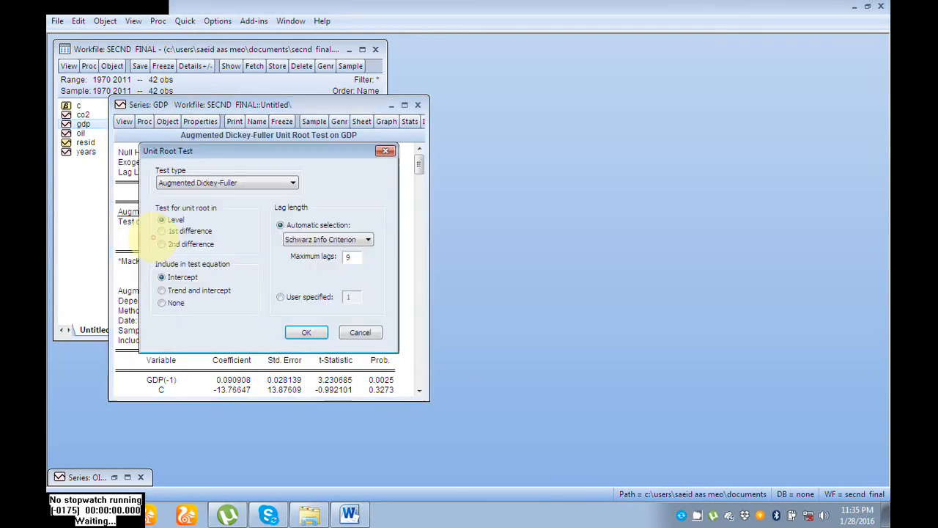
{"action": "left_click", "coordinate": [162, 230]}
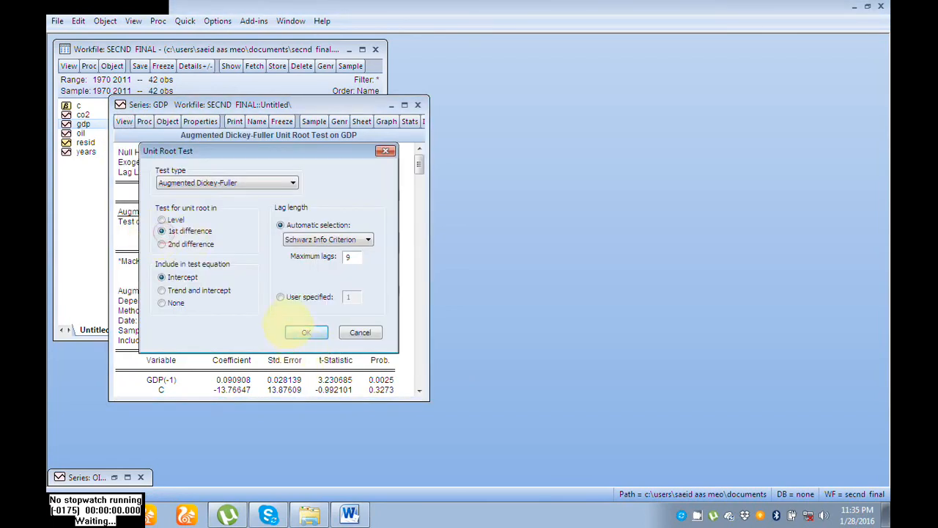
{"action": "left_click", "coordinate": [293, 331]}
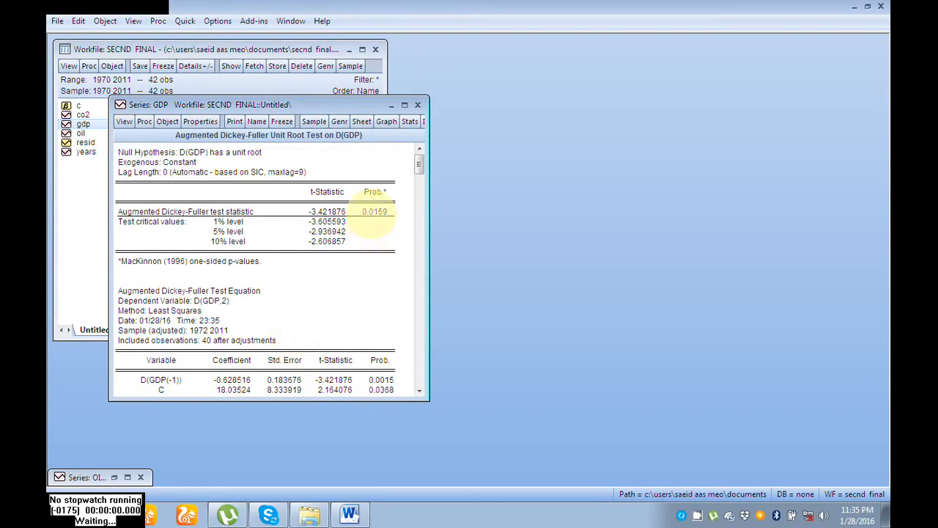
{"action": "left_click_drag", "start_coordinate": [418, 167], "coordinate": [418, 227]}
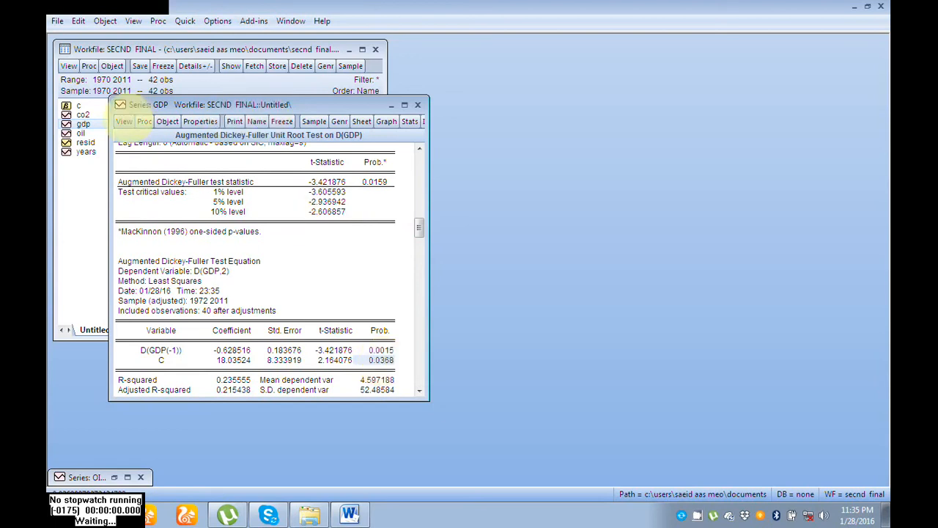
Rerun the GDP first-difference unit root test with Trend and intercept, and check the significance of the constant and trend terms
{"action": "left_click", "coordinate": [124, 120]}
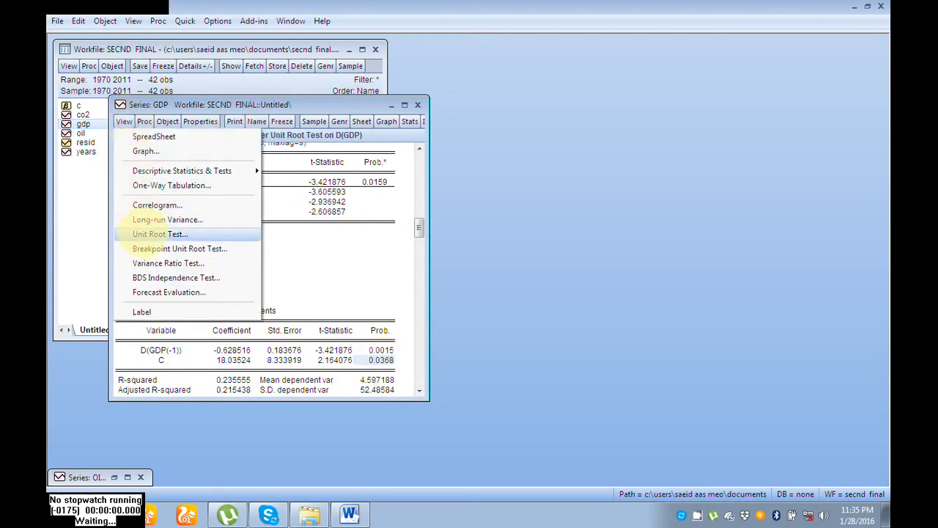
{"action": "left_click", "coordinate": [151, 233]}
{"action": "left_click", "coordinate": [162, 290]}
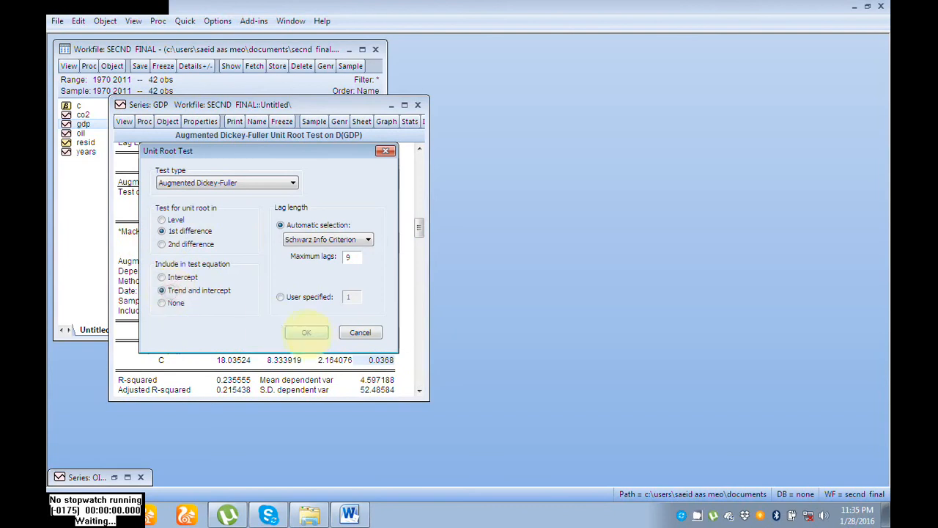
{"action": "left_click", "coordinate": [306, 332]}
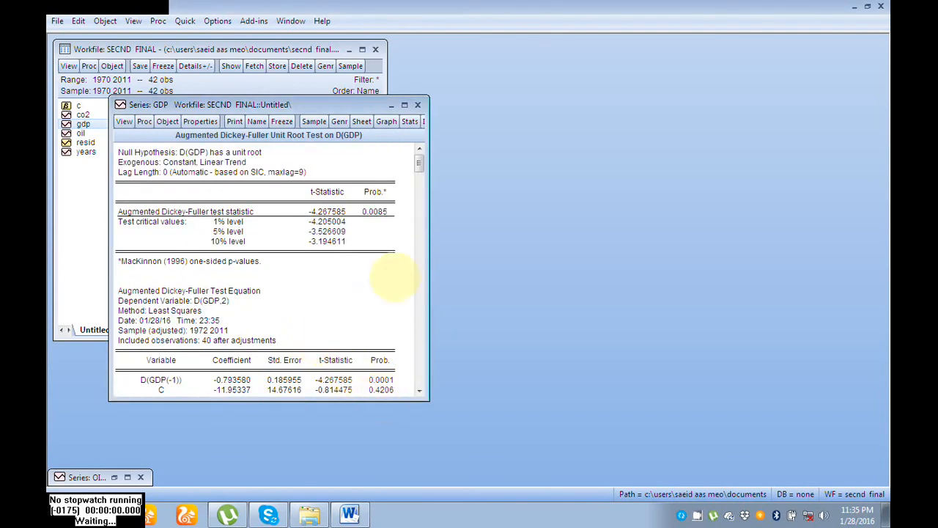
{"action": "left_click_drag", "start_coordinate": [417, 164], "coordinate": [420, 201]}
{"action": "left_click", "coordinate": [394, 379]}
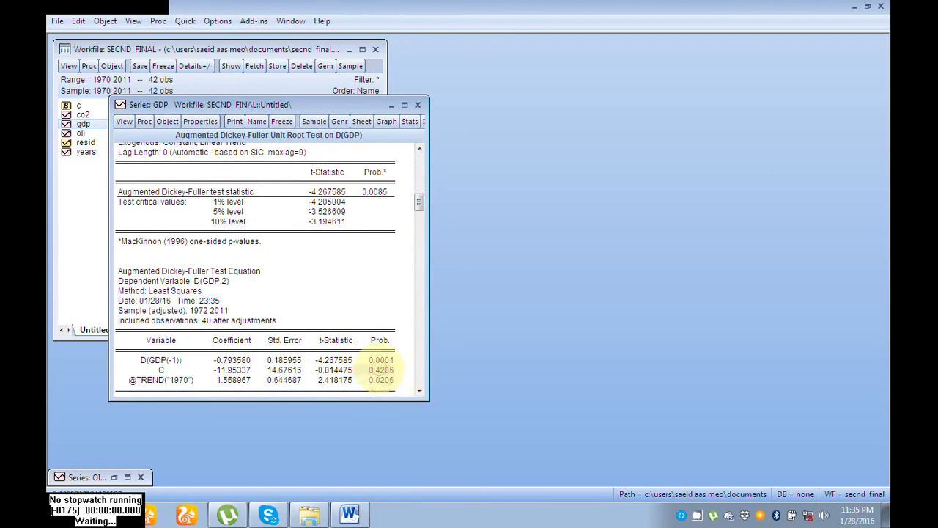
{"action": "left_click_drag", "start_coordinate": [160, 371], "coordinate": [383, 379]}
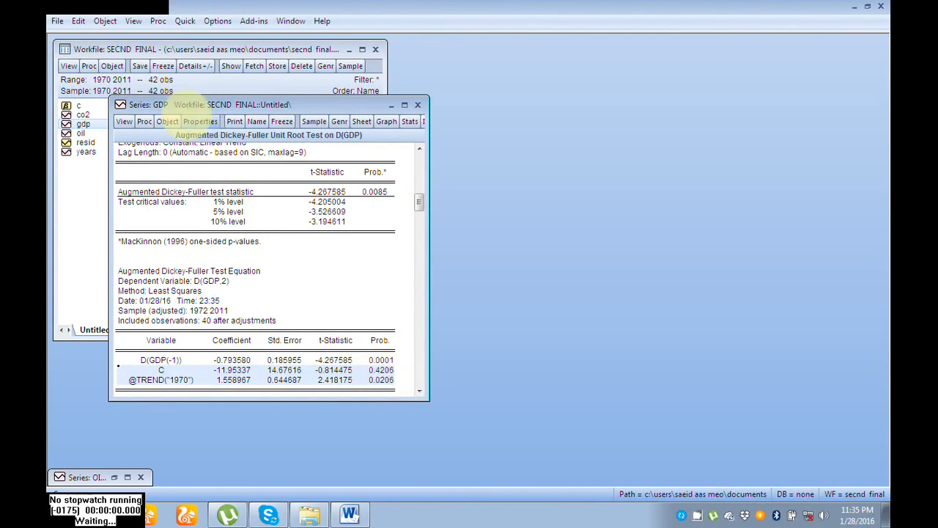
Rerun the GDP first-difference unit root test with None in the test equation, and examine its t-statistic and probability
{"action": "left_click", "coordinate": [124, 121]}
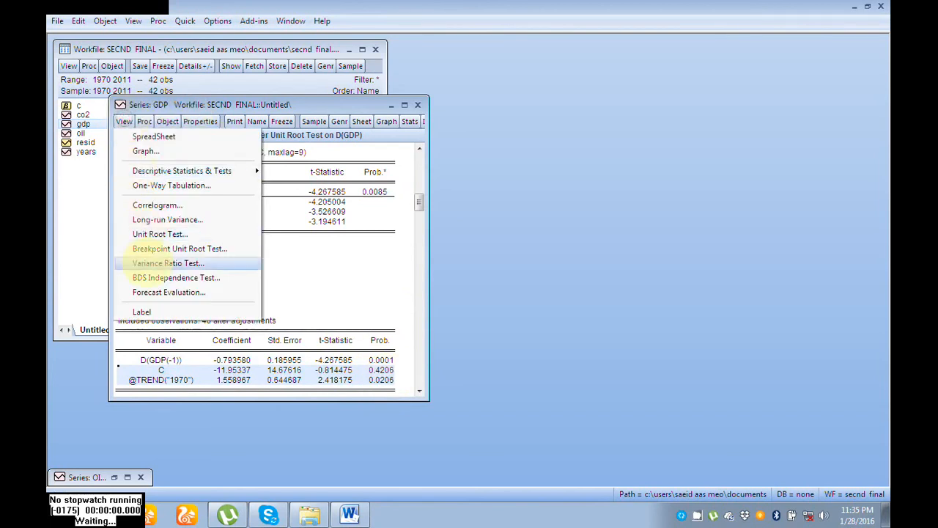
{"action": "left_click", "coordinate": [147, 234]}
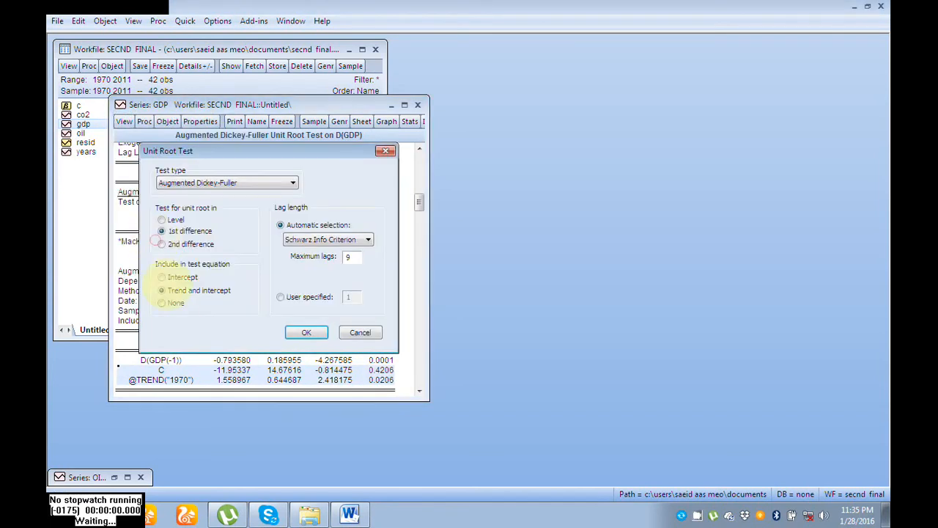
{"action": "left_click", "coordinate": [162, 303]}
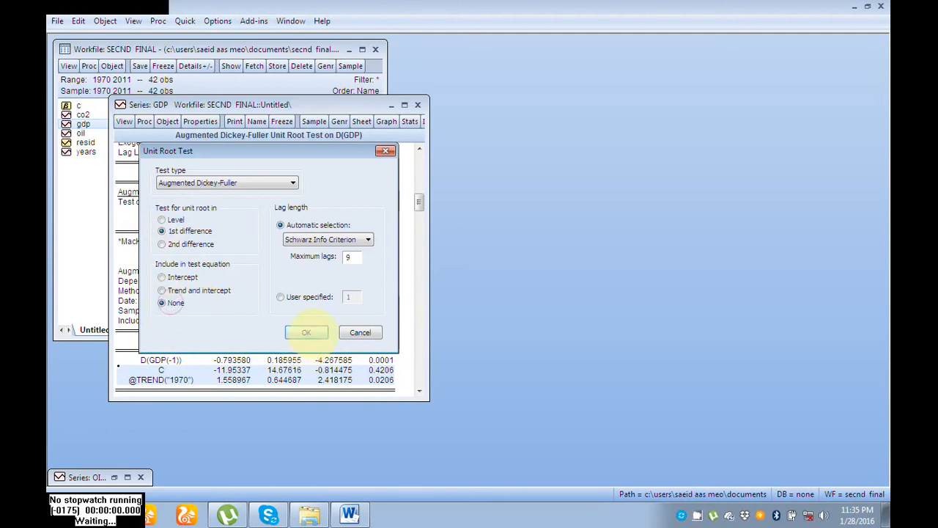
{"action": "left_click", "coordinate": [307, 332]}
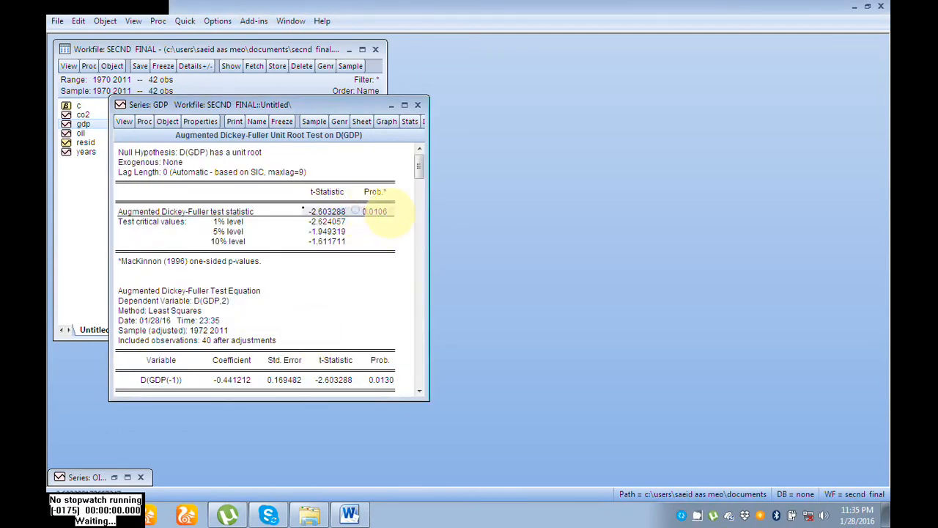
{"action": "mouse_move", "coordinate": [418, 169]}
{"action": "left_mouse_down"}
{"action": "mouse_move", "coordinate": [418, 304]}
{"action": "mouse_move", "coordinate": [419, 161]}
{"action": "left_mouse_up"}
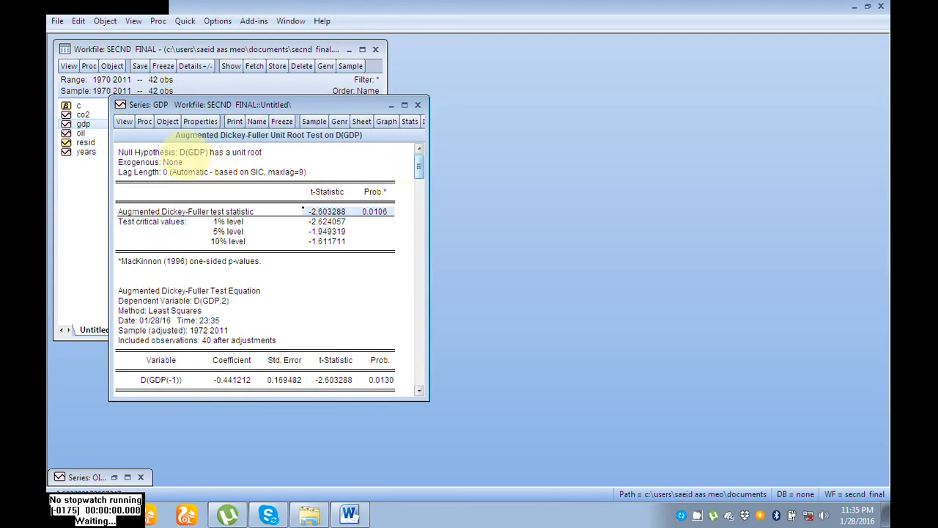
Rerun the Augmented Dickey-Fuller unit root test on GDP in 1st difference with Intercept in the test equation
{"action": "left_click", "coordinate": [124, 122]}
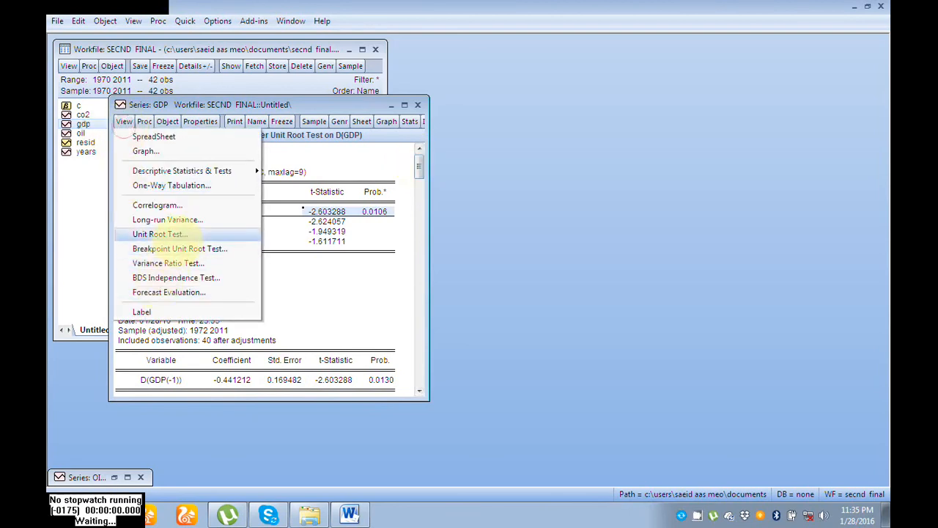
{"action": "left_click", "coordinate": [160, 234]}
{"action": "left_click", "coordinate": [162, 277]}
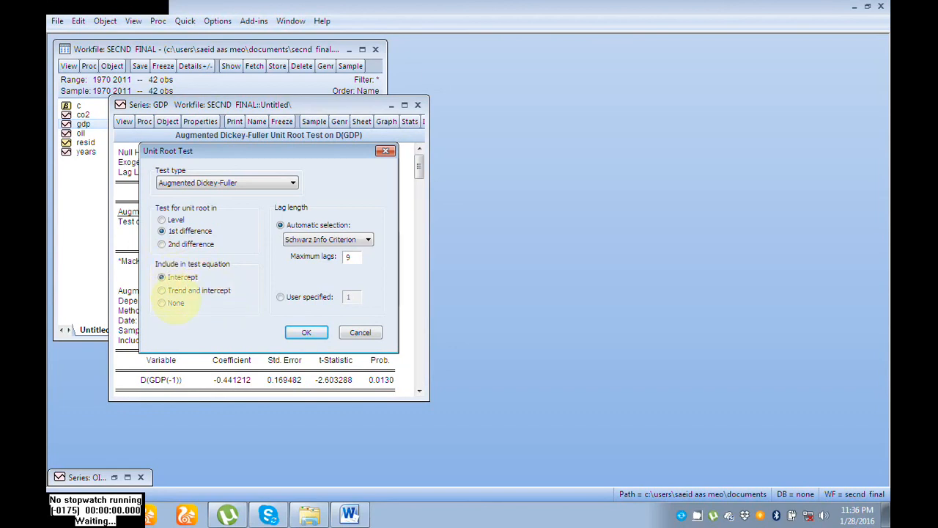
{"action": "left_click", "coordinate": [308, 331]}
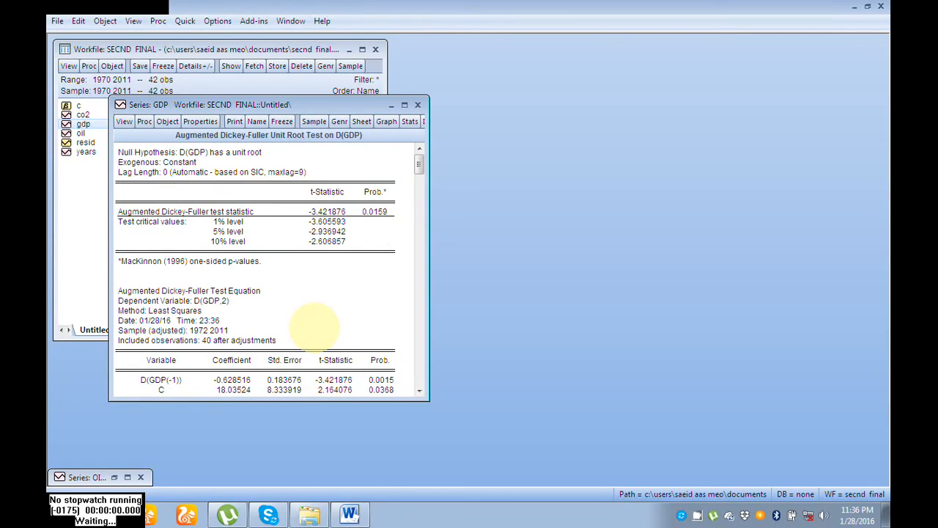
Move the GDP results aside and generate the first-differenced oil series in the workfile with the equation doil=d(oil)
{"action": "left_click_drag", "start_coordinate": [200, 104], "coordinate": [378, 101]}
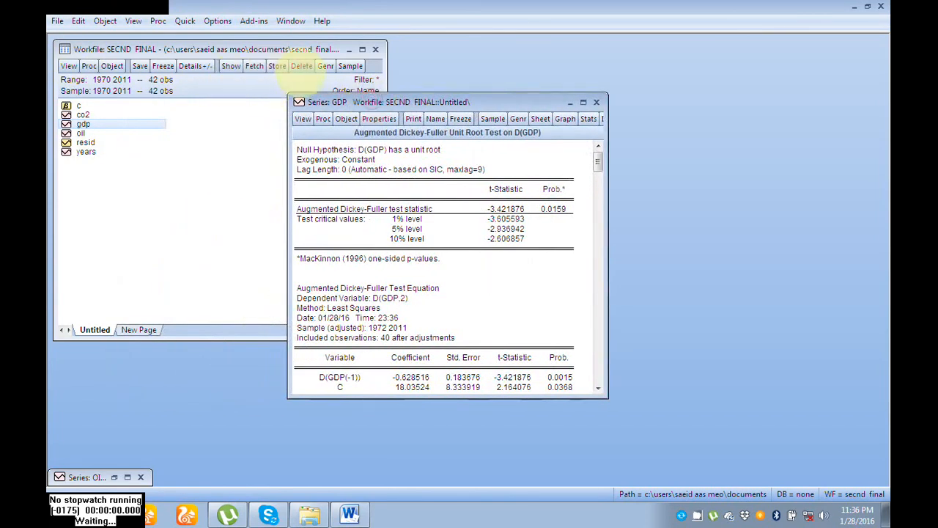
{"action": "left_click", "coordinate": [325, 66]}
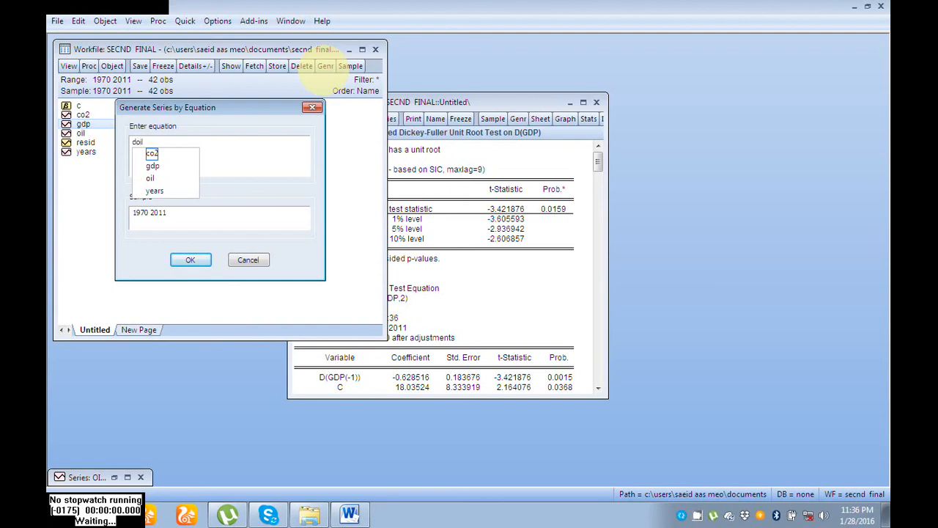
{"action": "type", "text": "="}
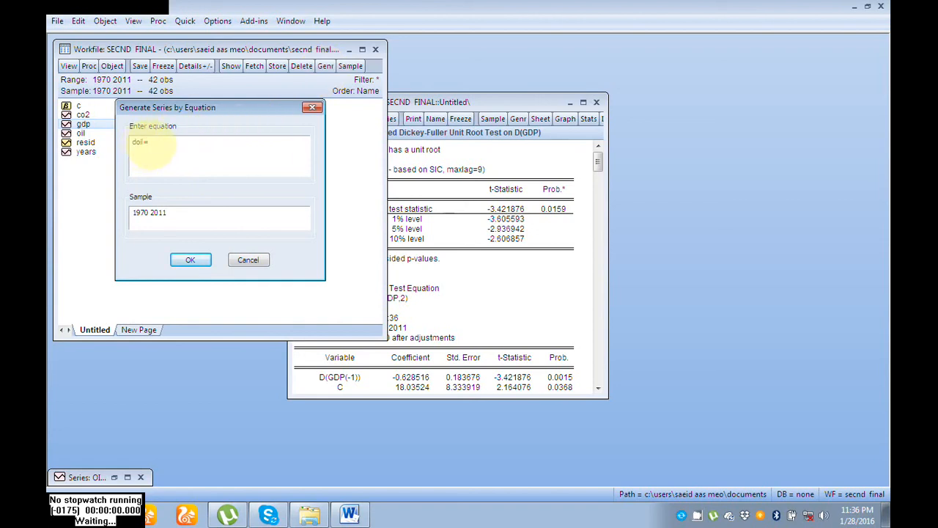
{"action": "type", "text": "d(oil)"}
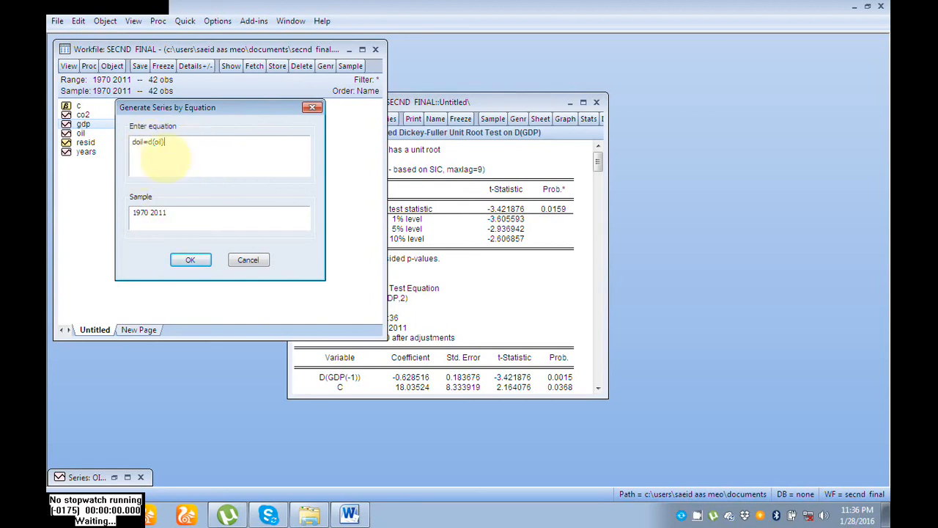
{"action": "left_click_drag", "start_coordinate": [173, 145], "coordinate": [133, 147]}
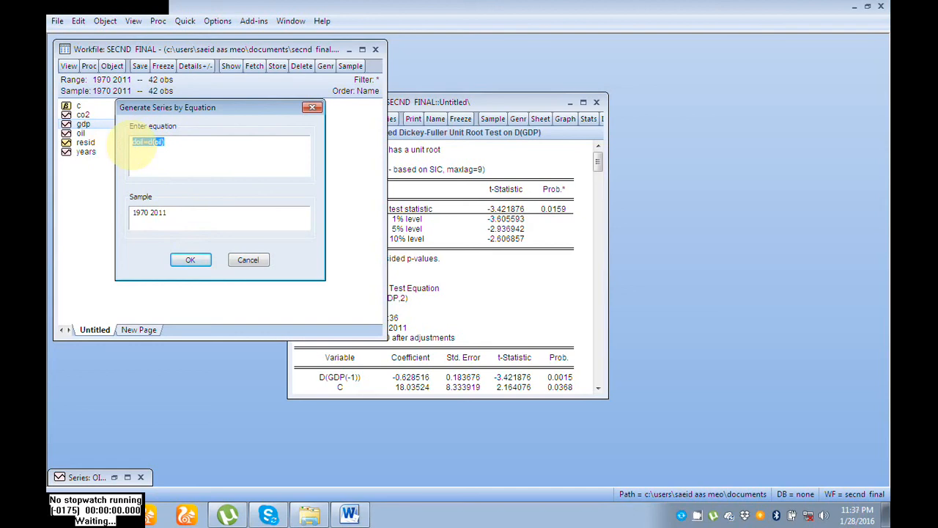
{"action": "left_click", "coordinate": [189, 260]}
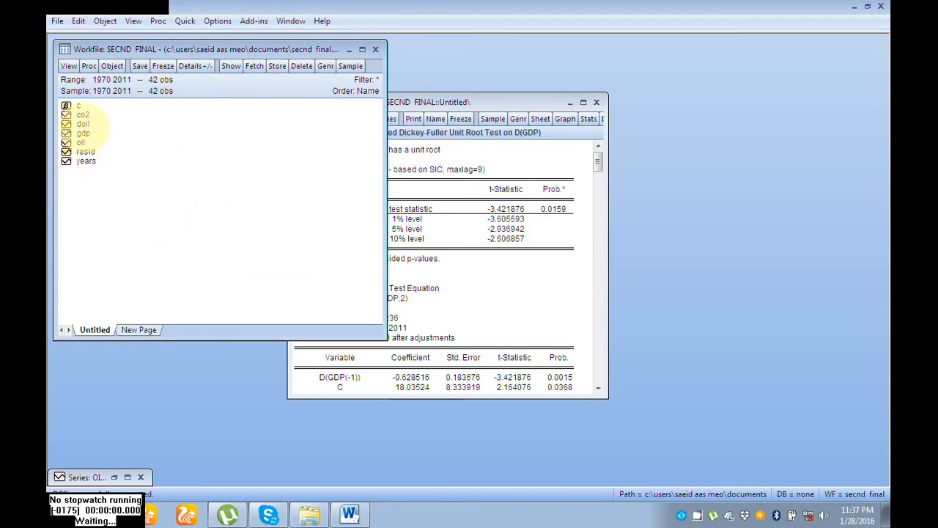
Open the doil series and plot its raw data as a Line & Symbol graph, examining how it fluctuates over time
{"action": "left_click", "coordinate": [82, 124]}
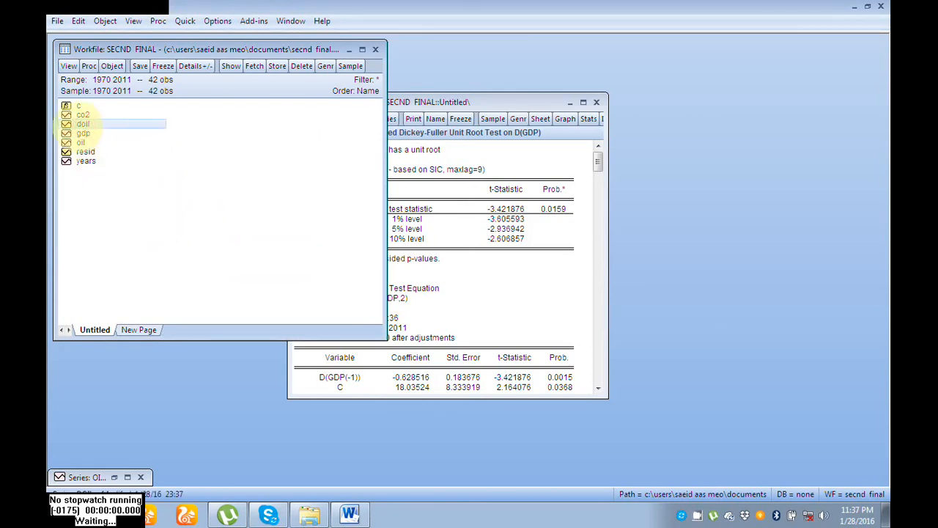
{"action": "right_click", "coordinate": [77, 124]}
{"action": "left_click", "coordinate": [92, 133]}
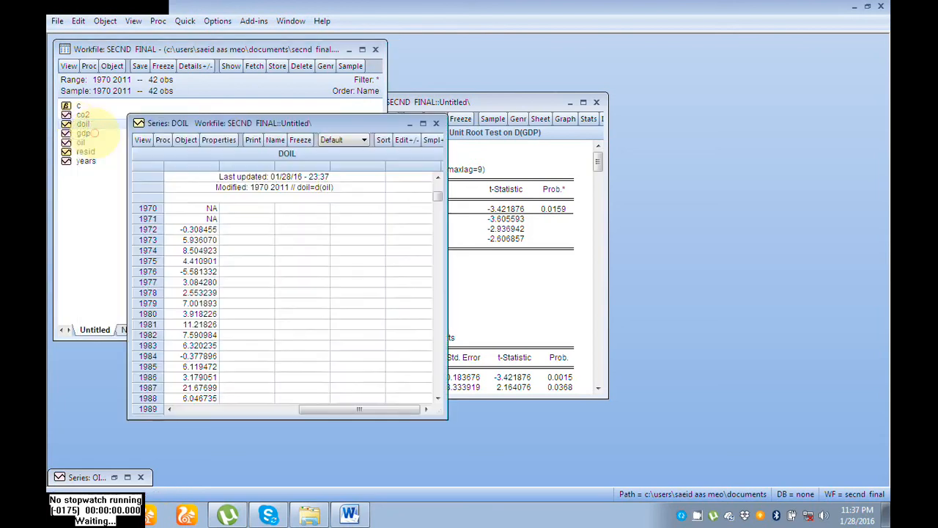
{"action": "left_click", "coordinate": [143, 140]}
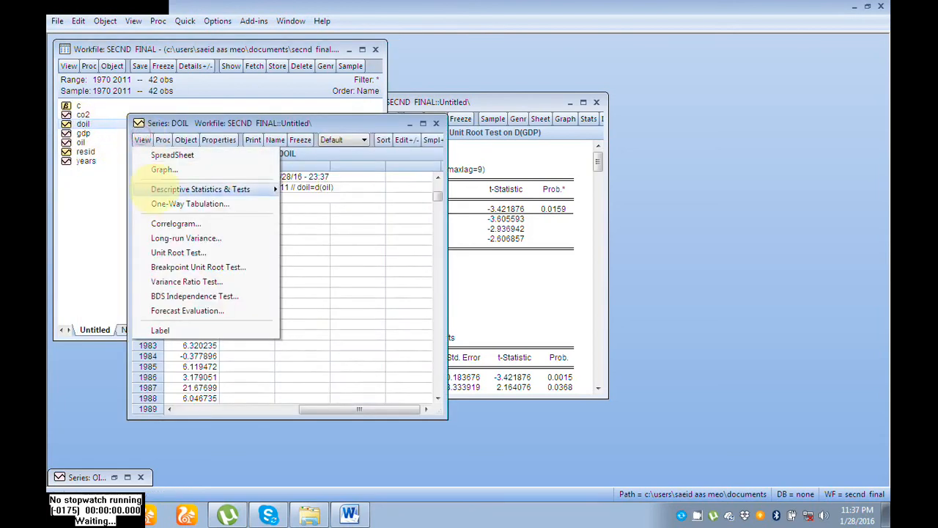
{"action": "left_click", "coordinate": [163, 170]}
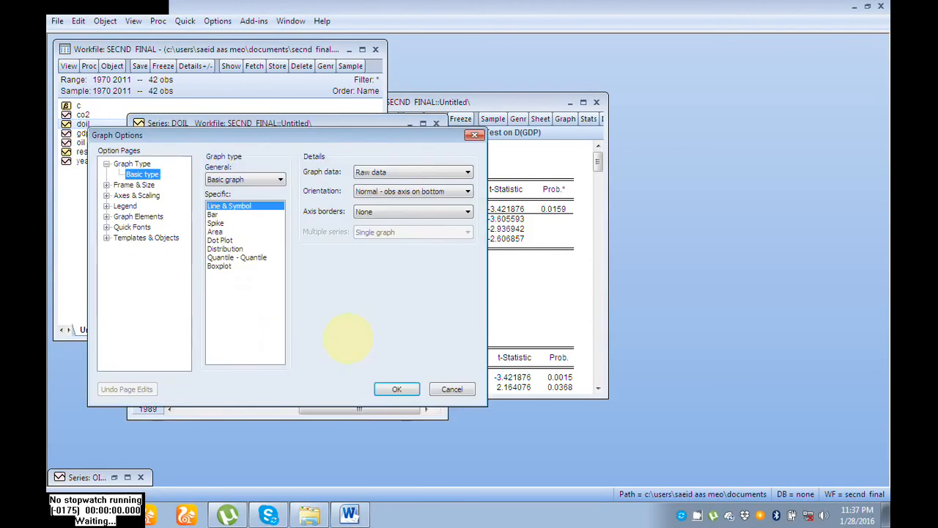
{"action": "left_click", "coordinate": [396, 388]}
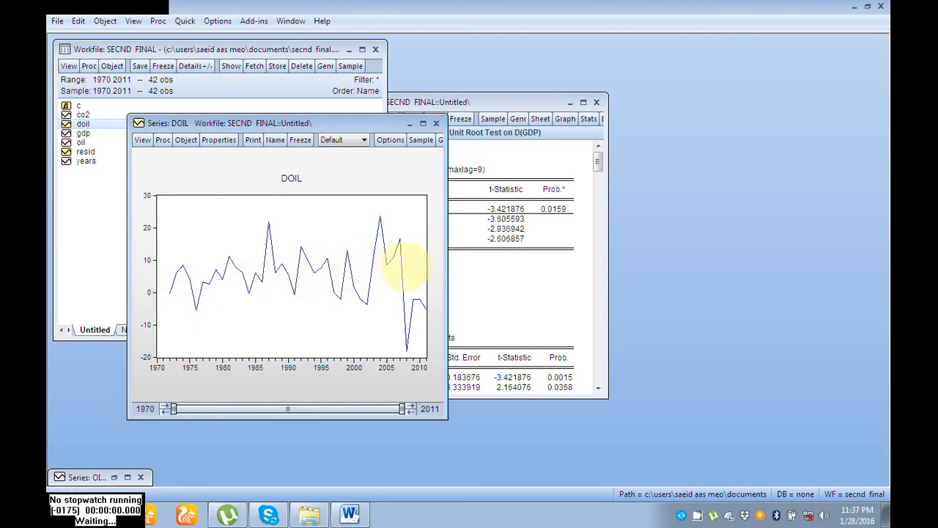
{"action": "left_click", "coordinate": [425, 265]}
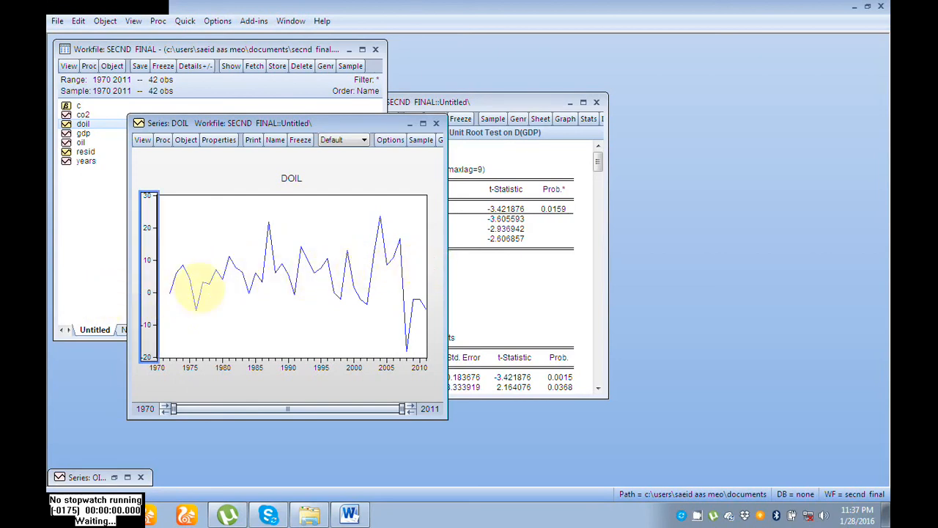
{"action": "left_click", "coordinate": [170, 285]}
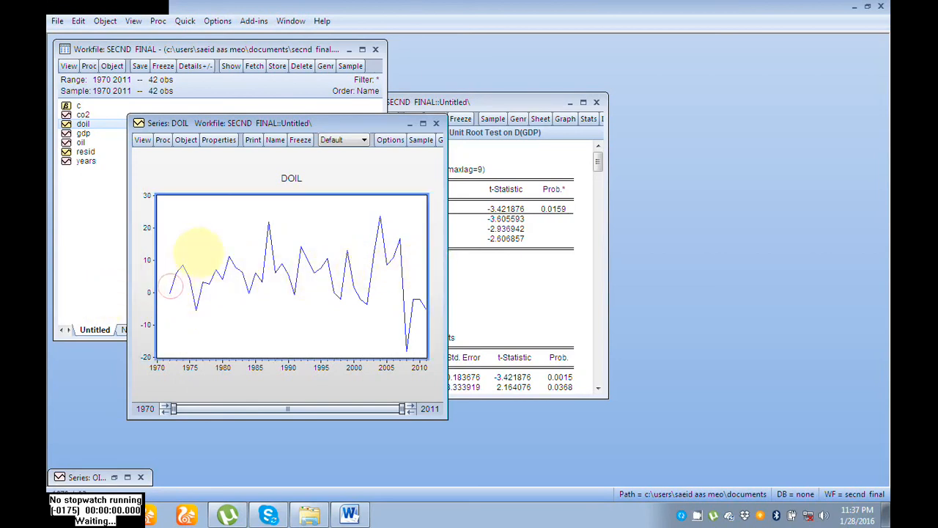
{"action": "mouse_move", "coordinate": [182, 263]}
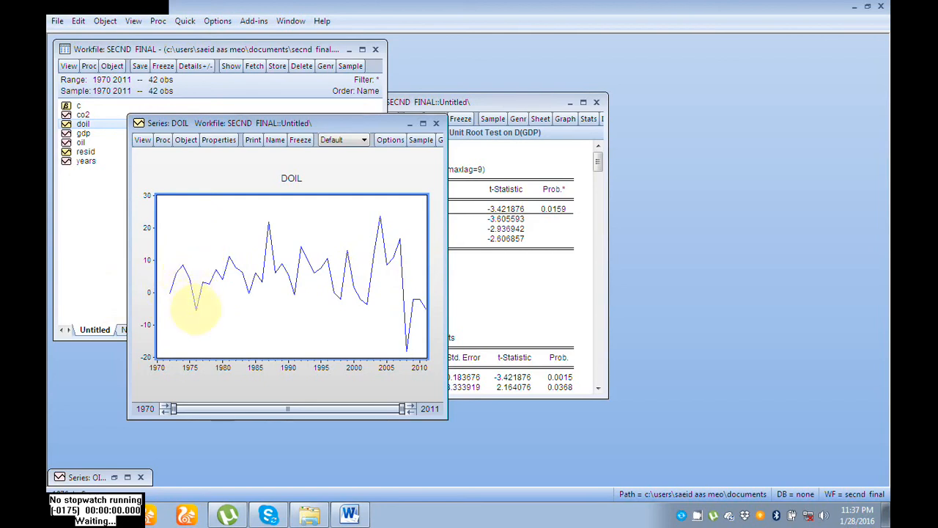
{"action": "mouse_move", "coordinate": [247, 294]}
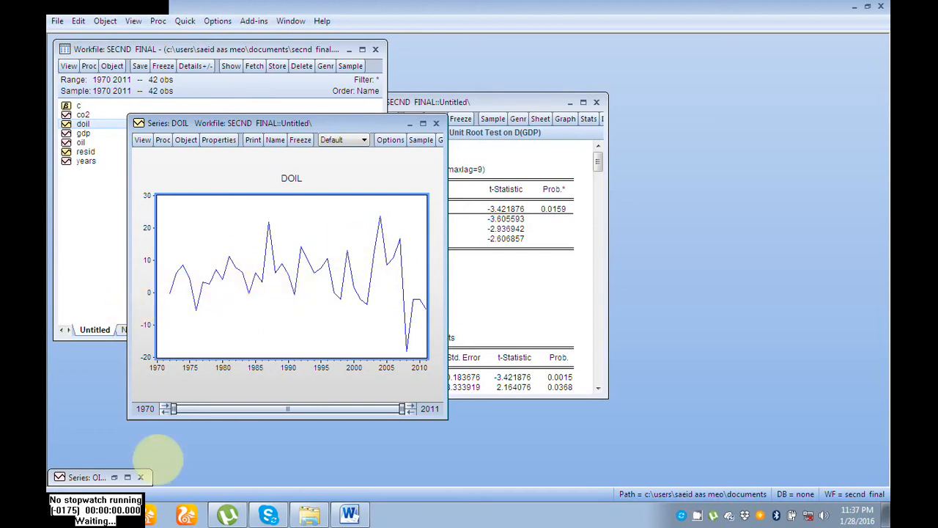
Bring up the OIL series in a maximized window and plot its raw data as a Line & Symbol graph
{"action": "left_click", "coordinate": [82, 115]}
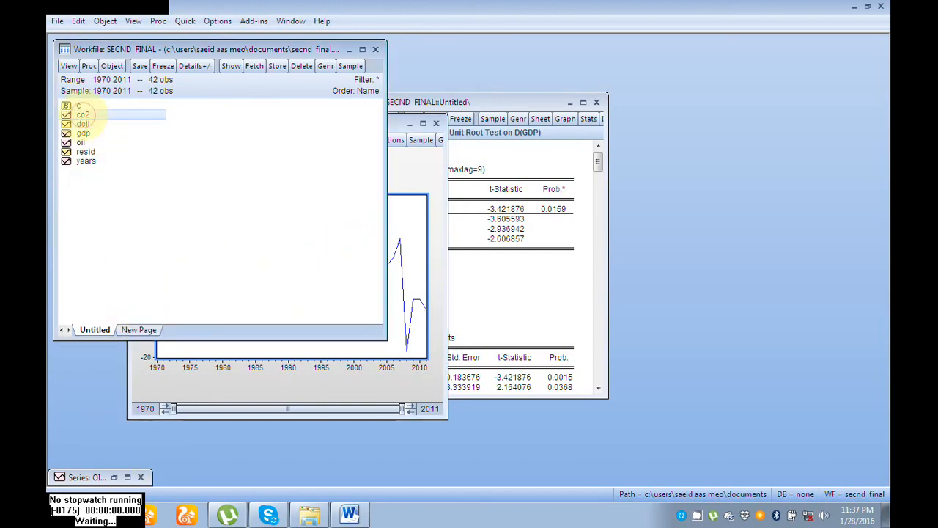
{"action": "right_click", "coordinate": [83, 115]}
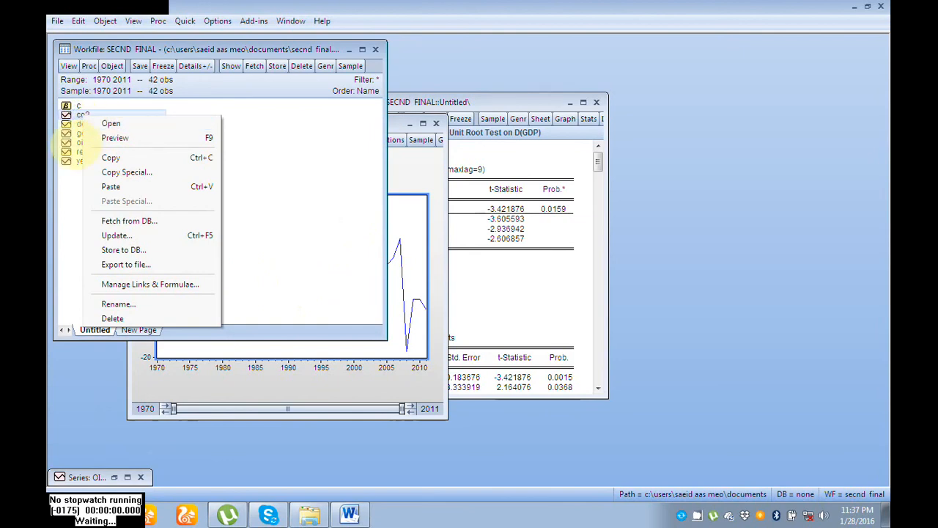
{"action": "left_click", "coordinate": [79, 142]}
{"action": "right_click", "coordinate": [80, 142]}
{"action": "left_click", "coordinate": [98, 152]}
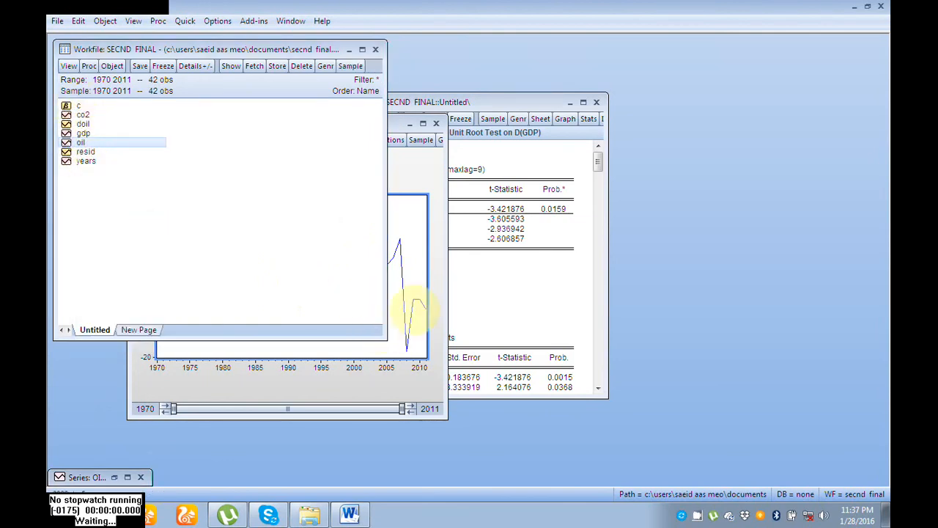
{"action": "left_click", "coordinate": [411, 310]}
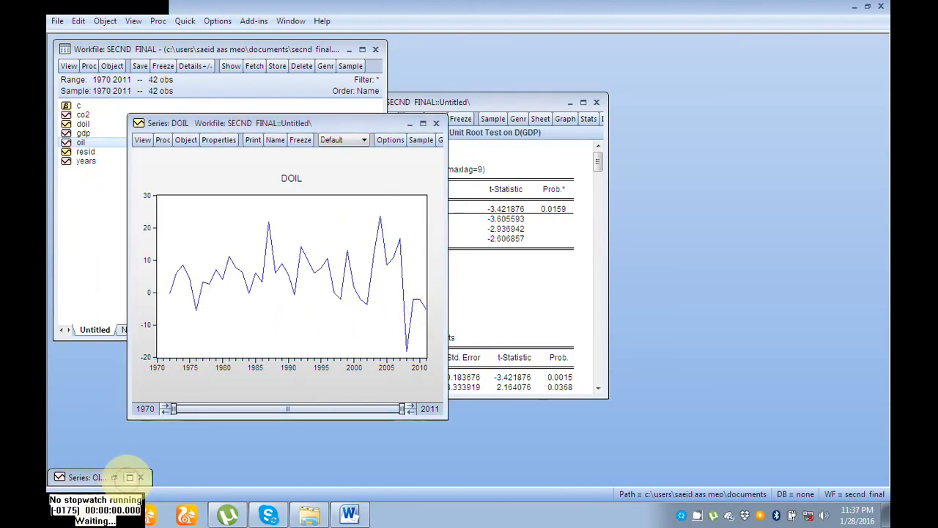
{"action": "left_click", "coordinate": [128, 477]}
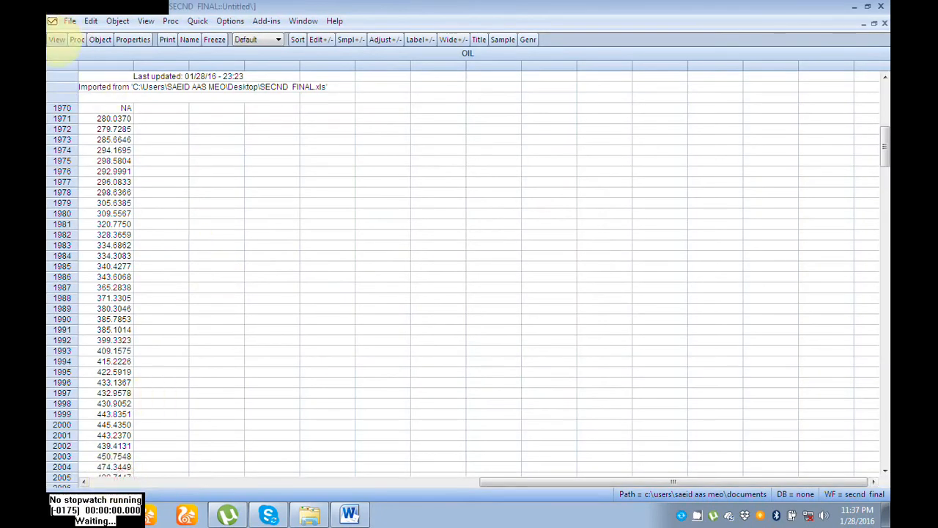
{"action": "left_click", "coordinate": [56, 39]}
{"action": "left_click", "coordinate": [77, 69]}
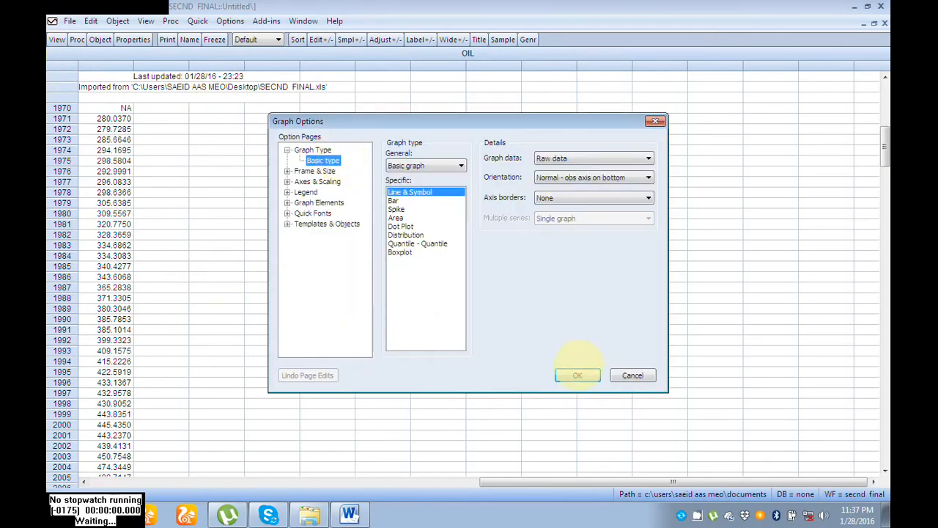
{"action": "left_click", "coordinate": [577, 375]}
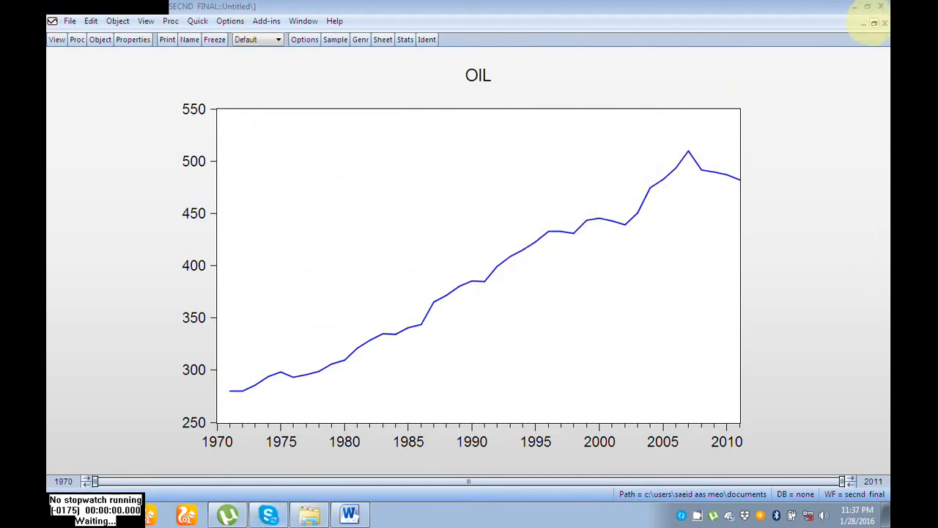
Restore and minimize the OIL graph window, and return to the DOIL graph to compare the level and differenced series
{"action": "left_click", "coordinate": [874, 23]}
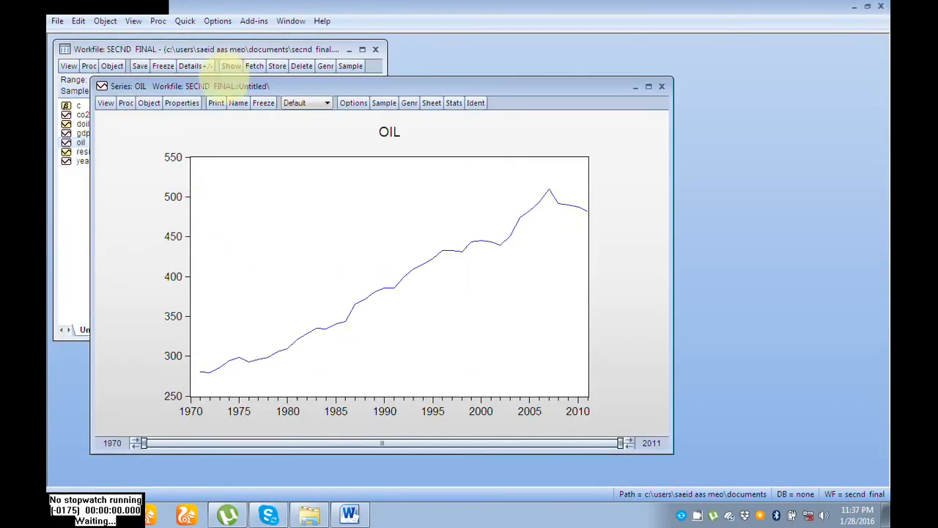
{"action": "left_click", "coordinate": [249, 48]}
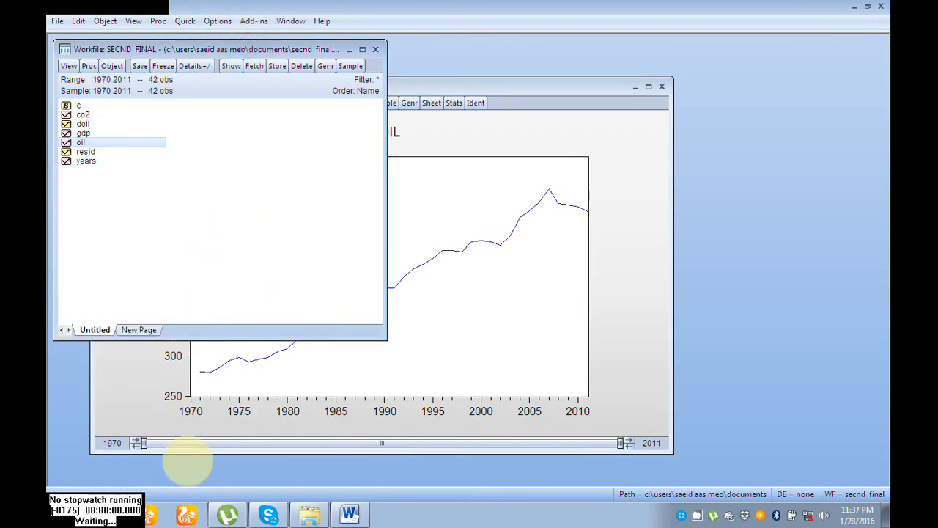
{"action": "left_click", "coordinate": [159, 429]}
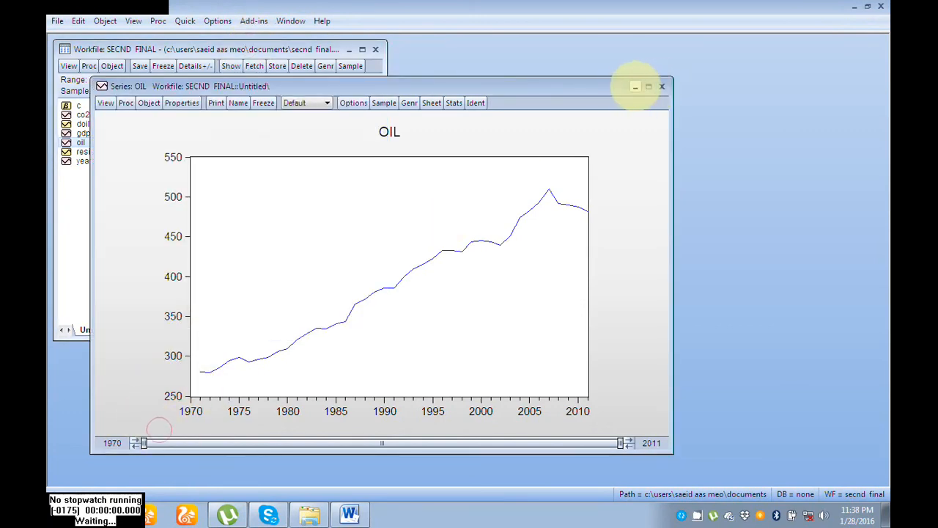
{"action": "left_click", "coordinate": [635, 86]}
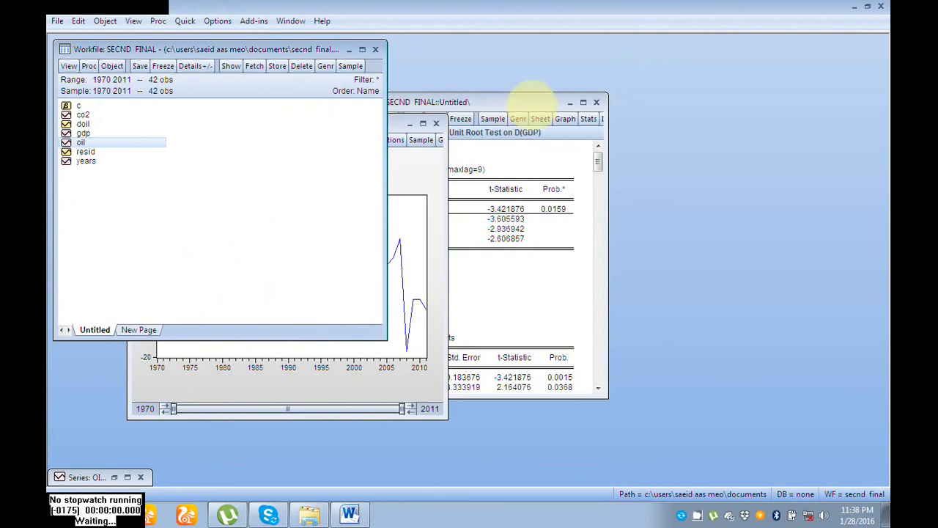
{"action": "left_click", "coordinate": [417, 192]}
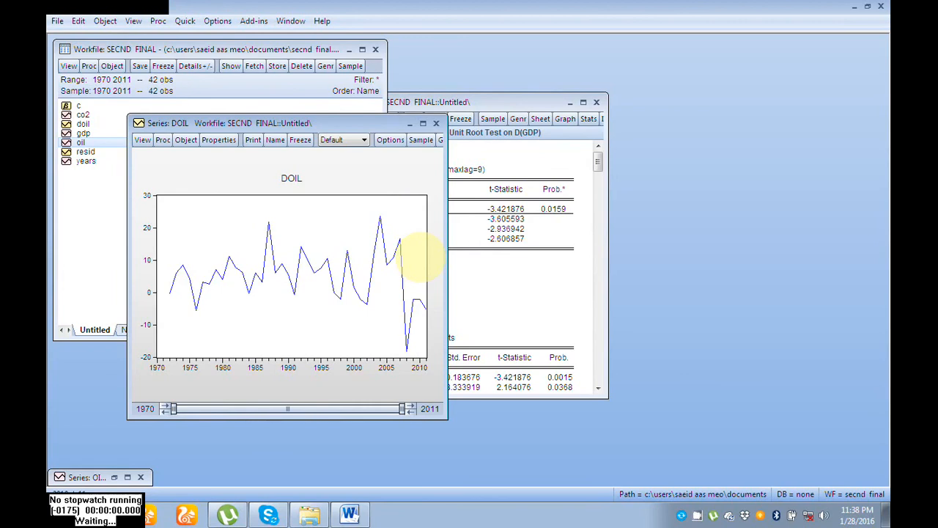
Minimize the DOIL and GDP series windows, leaving only the workfile window open at its normal size
{"action": "left_click", "coordinate": [410, 122]}
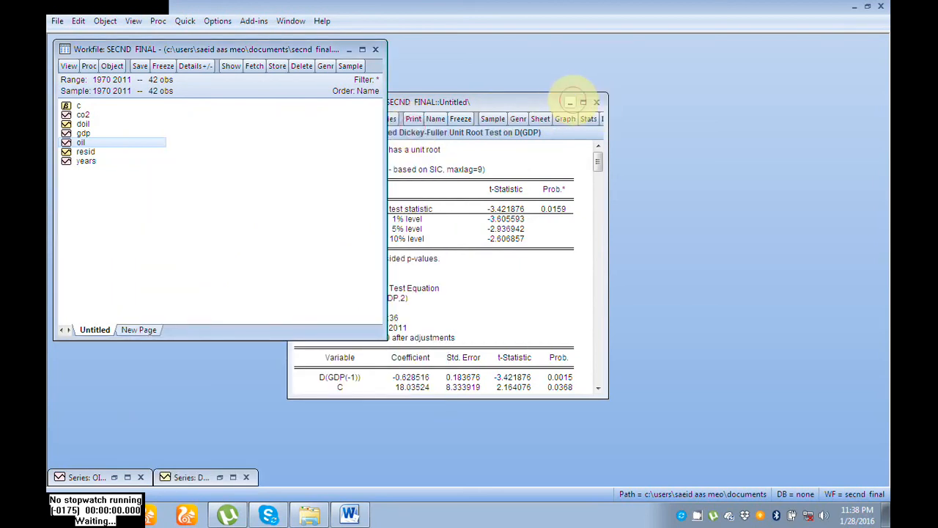
{"action": "left_click", "coordinate": [570, 102]}
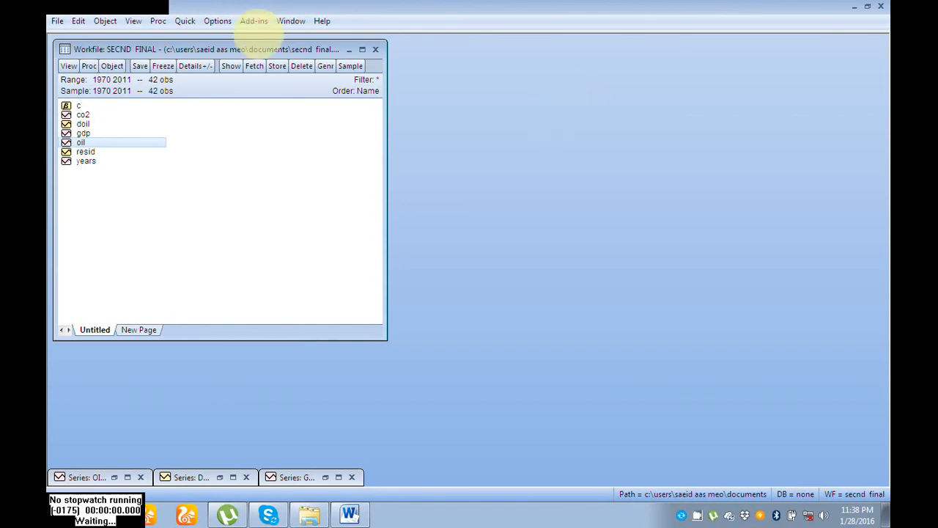
{"action": "left_click", "coordinate": [362, 49]}
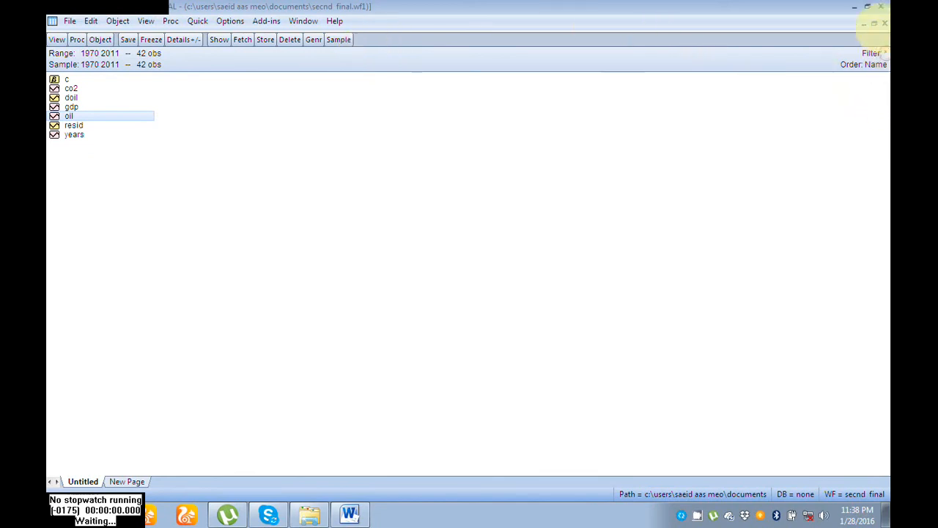
{"action": "left_click", "coordinate": [874, 22]}
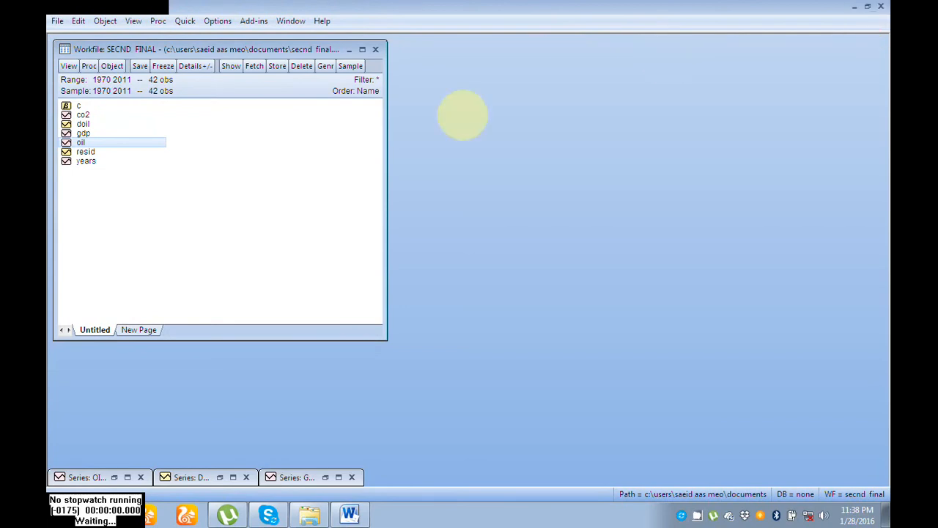